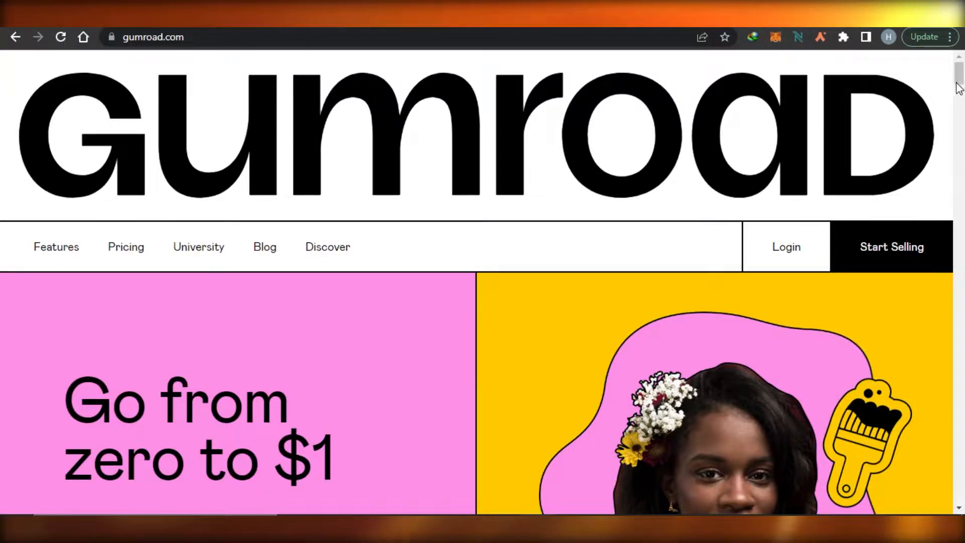
- Start selling from the Gumroad homepage to enter the seller dashboard
scroll(960, 78, "down", 9)
scroll(239, 386, "up", 7)
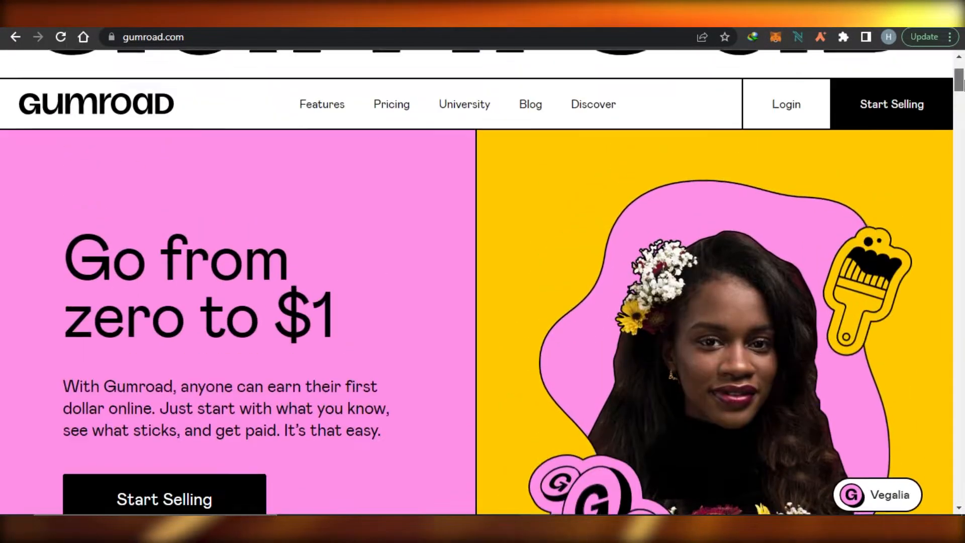
left_click(168, 501)
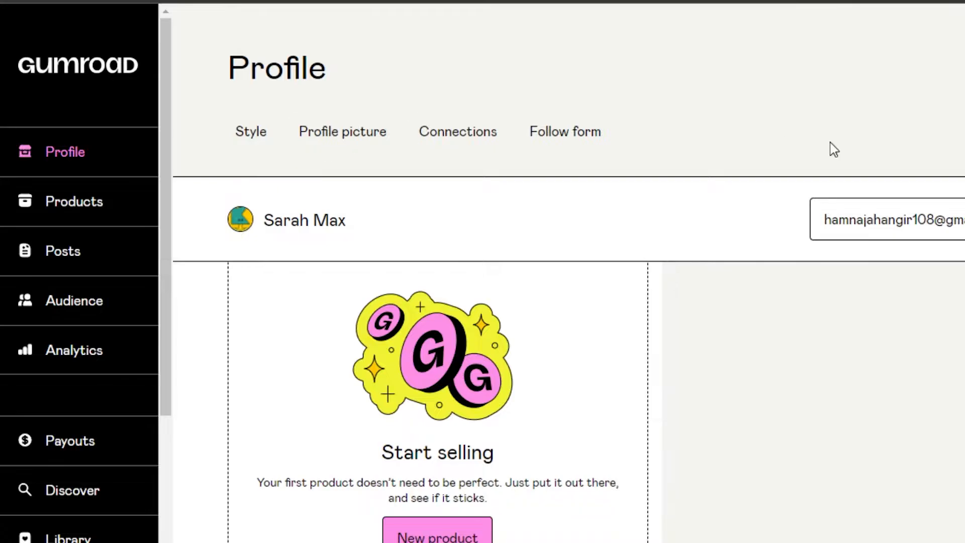
- Look over the Profile page and all entries of the dashboard's navigation sidebar
scroll(568, 293, "down", 3)
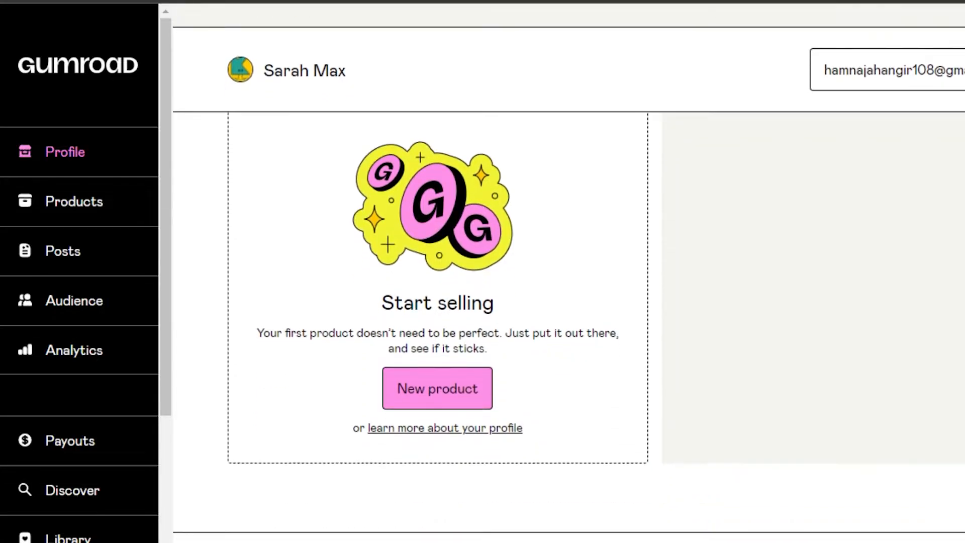
scroll(569, 293, "up", 3)
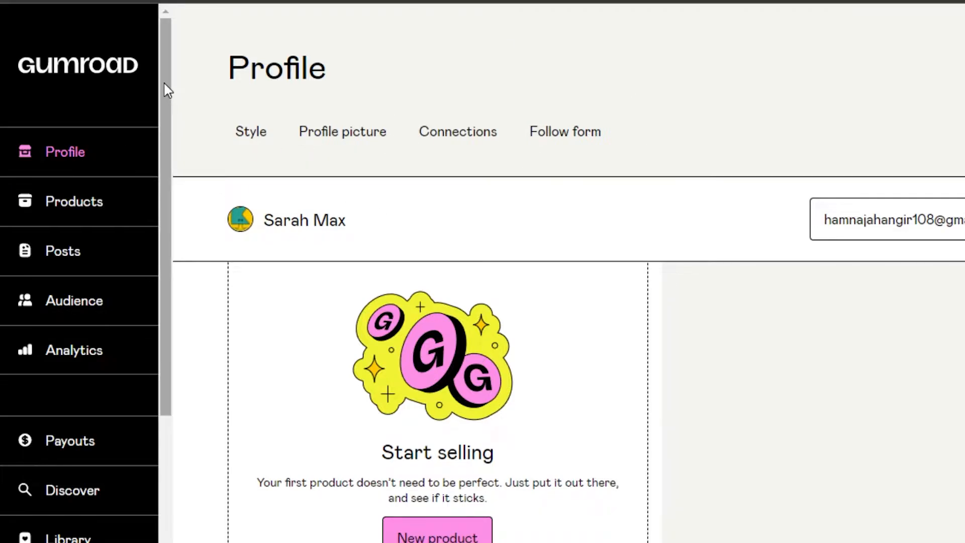
left_click_drag(164, 81, 158, 131)
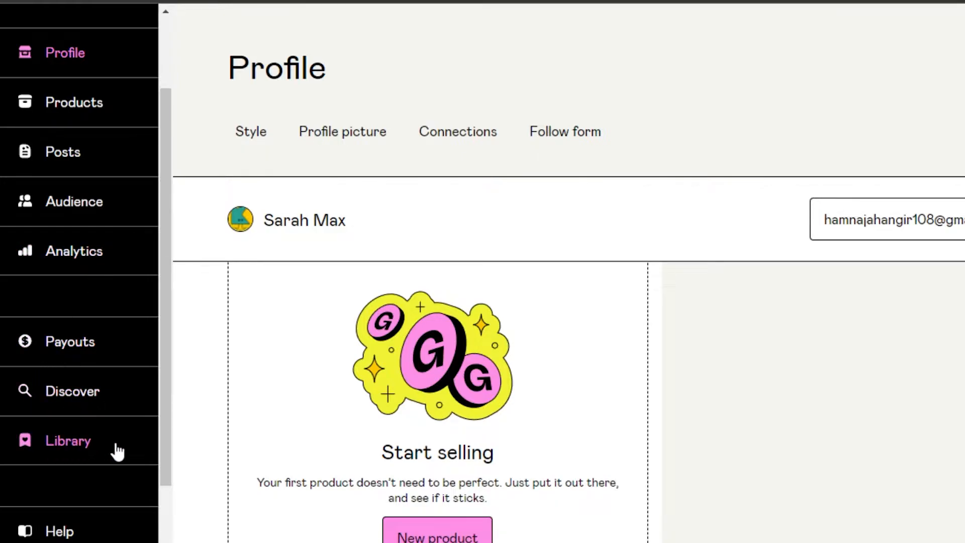
left_click_drag(162, 430, 158, 506)
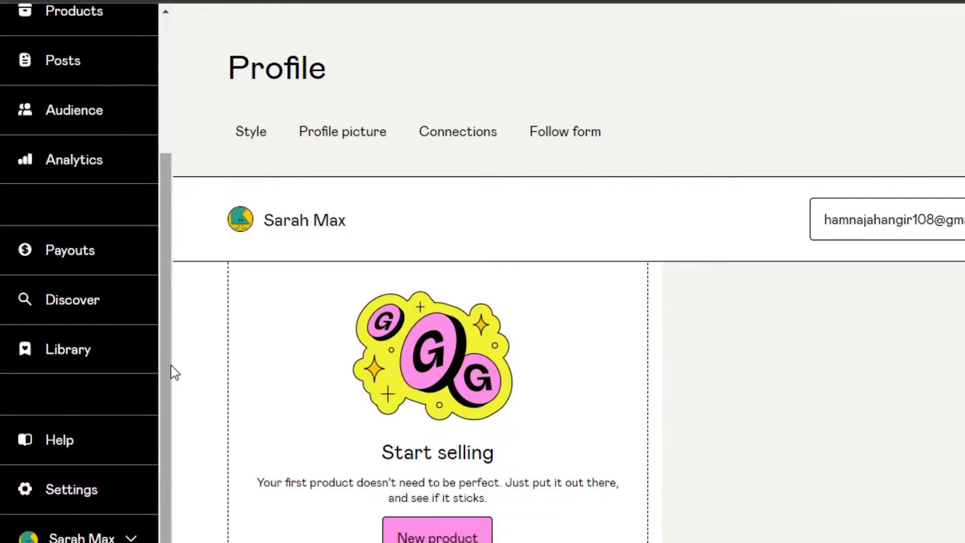
left_click_drag(169, 351, 185, 200)
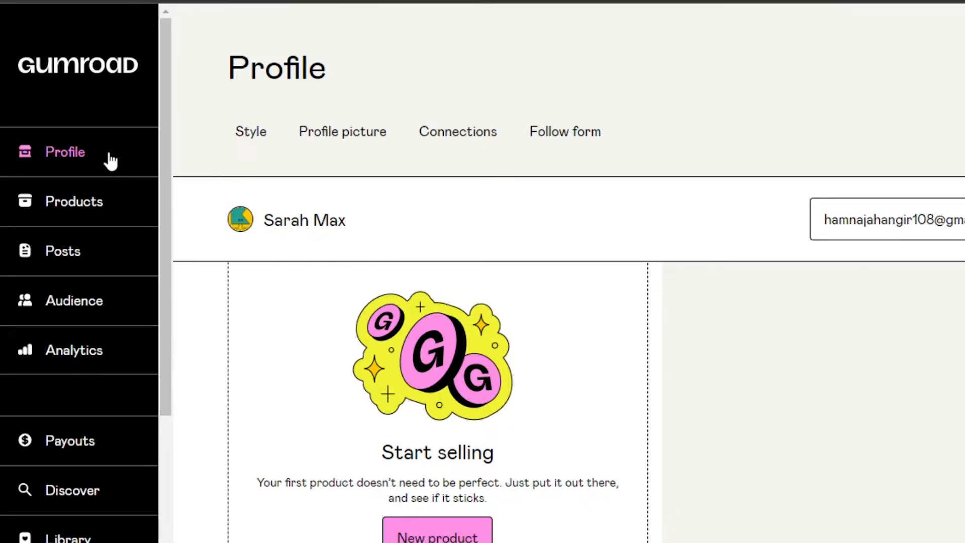
- Examine the profile's highlight color, Connections and Follow form options
left_click(251, 140)
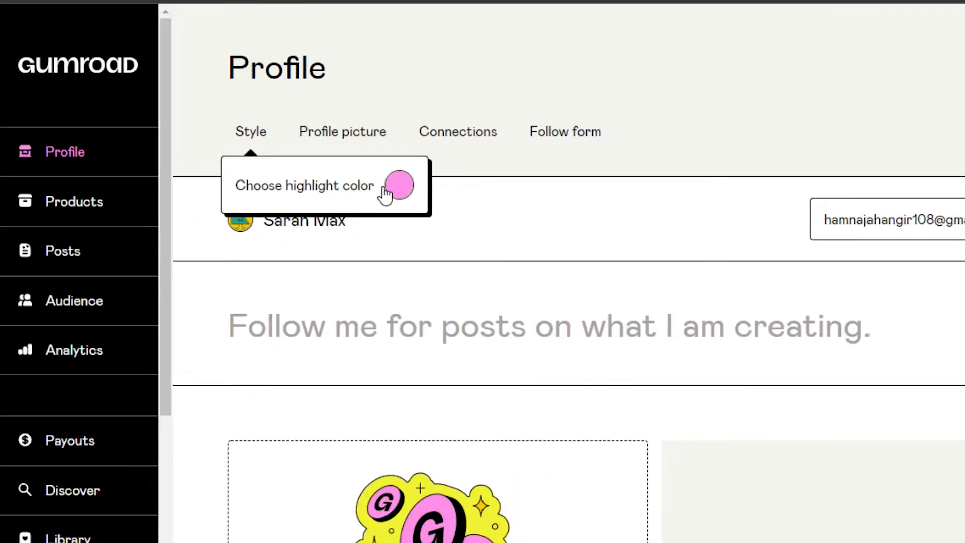
left_click(399, 185)
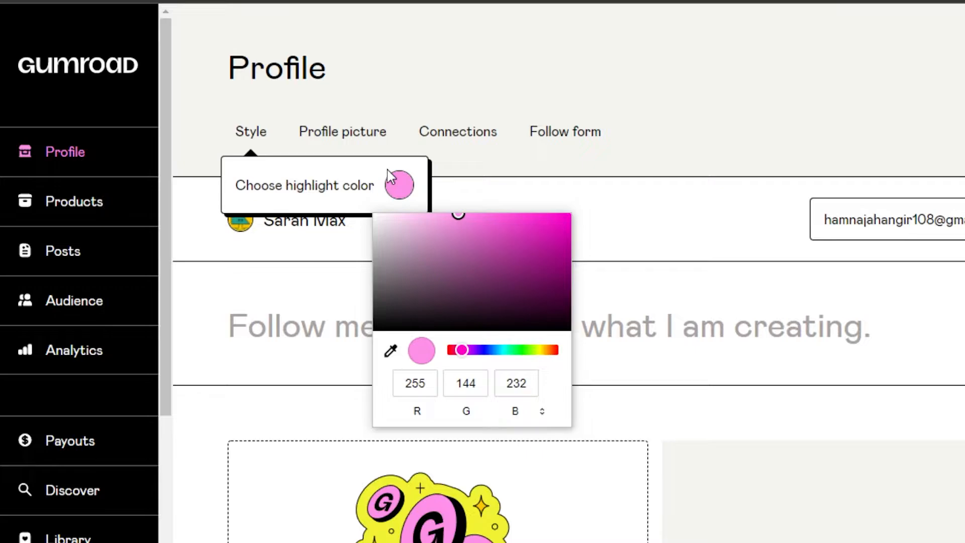
left_click(364, 139)
left_click(458, 143)
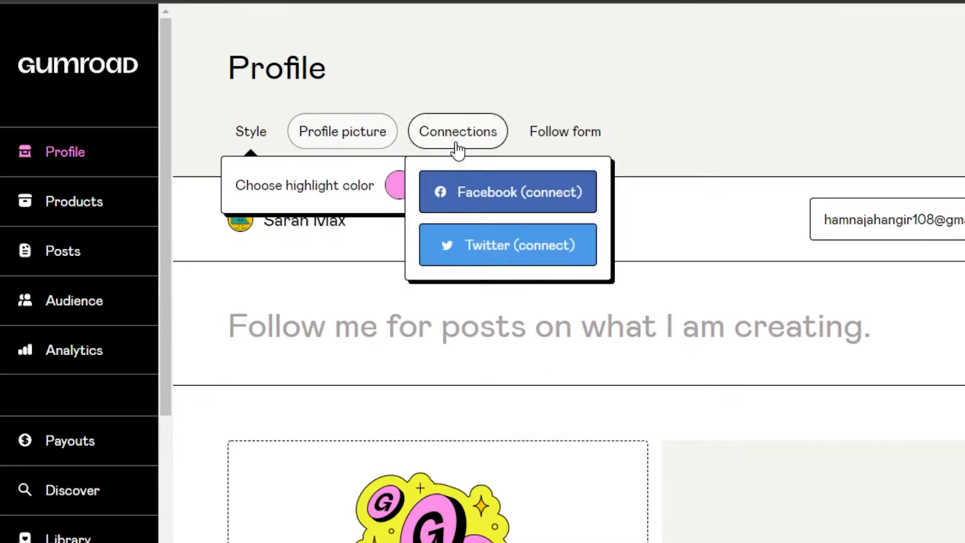
left_click(575, 146)
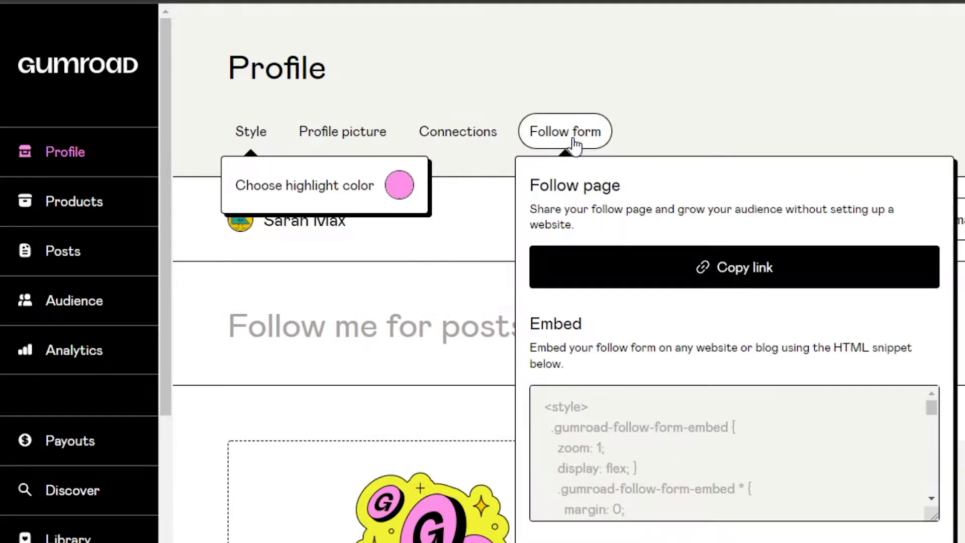
left_click(485, 138)
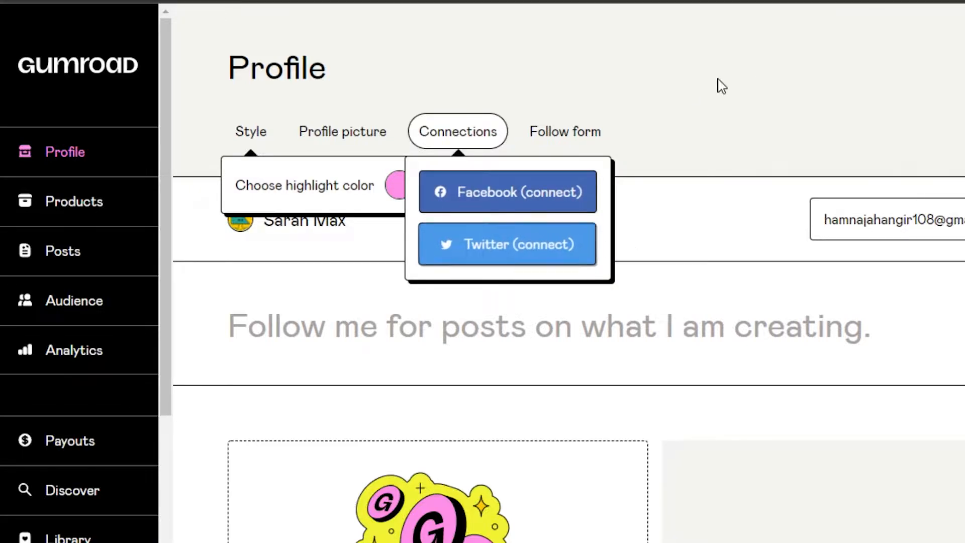
left_click(784, 87)
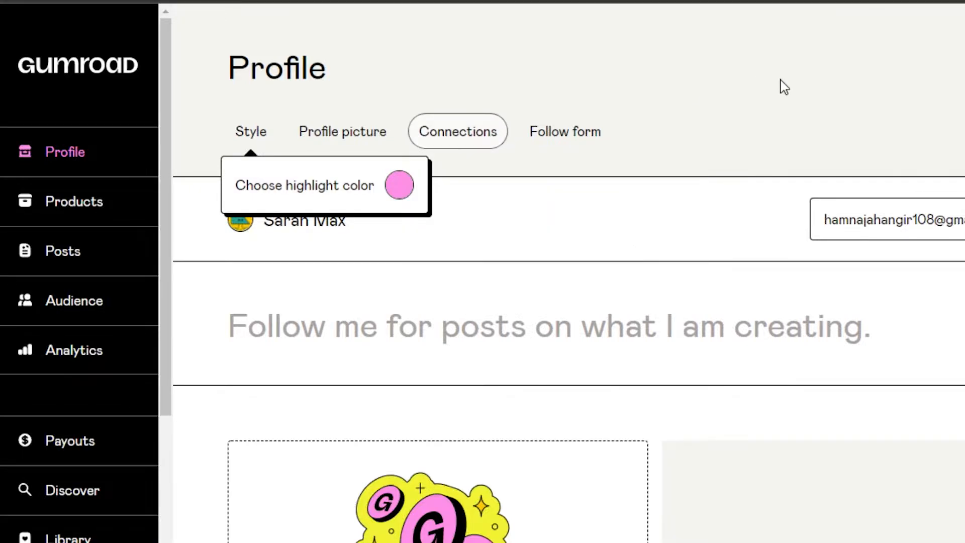
- Open the Products page and look over its sales overview and product list
left_click(95, 206)
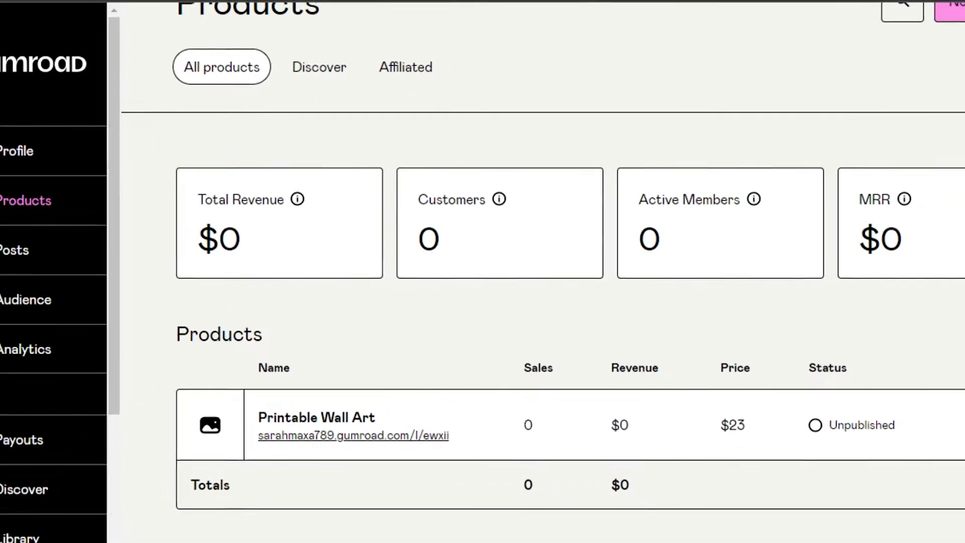
mouse_move(256, 443)
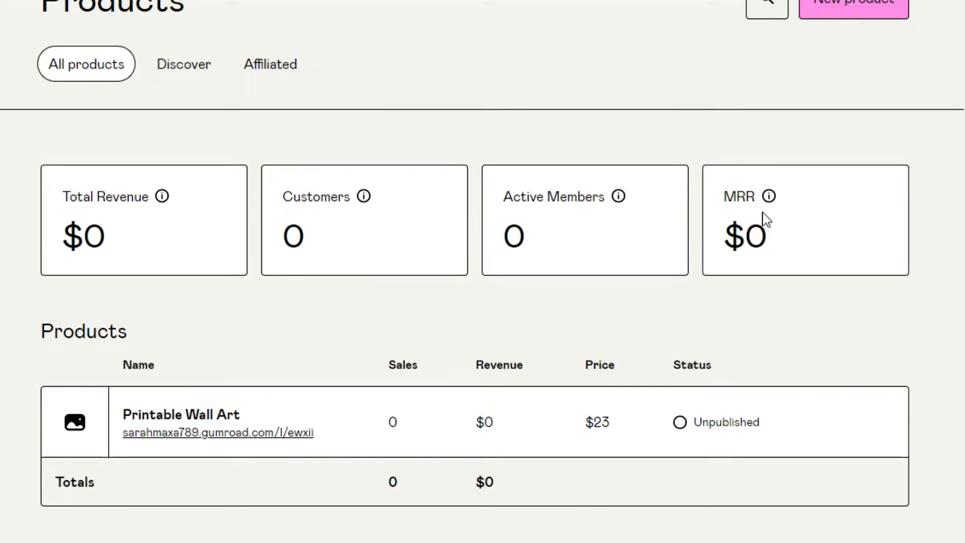
scroll(59, 135, "up", 1)
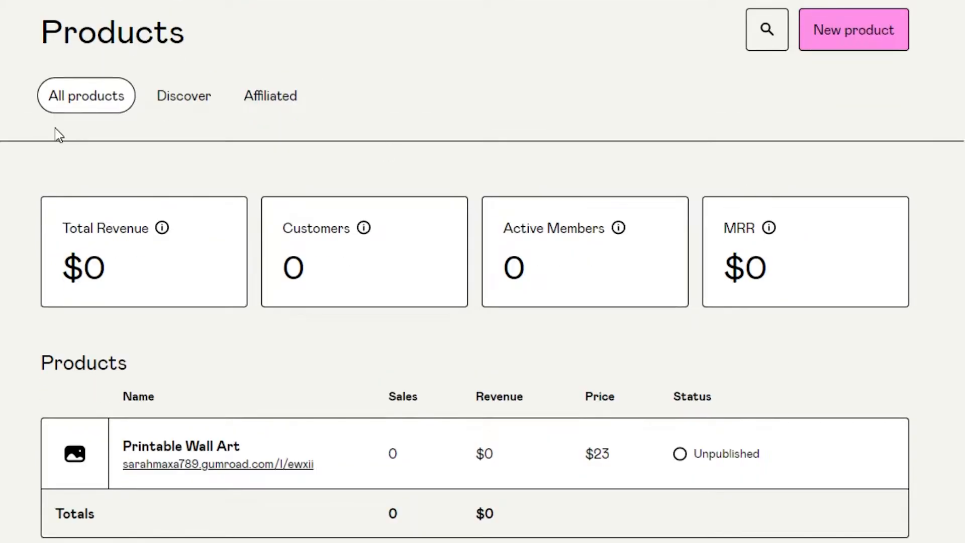
- Examine the Discover section of the products for account and product eligibility requirements
left_click(194, 96)
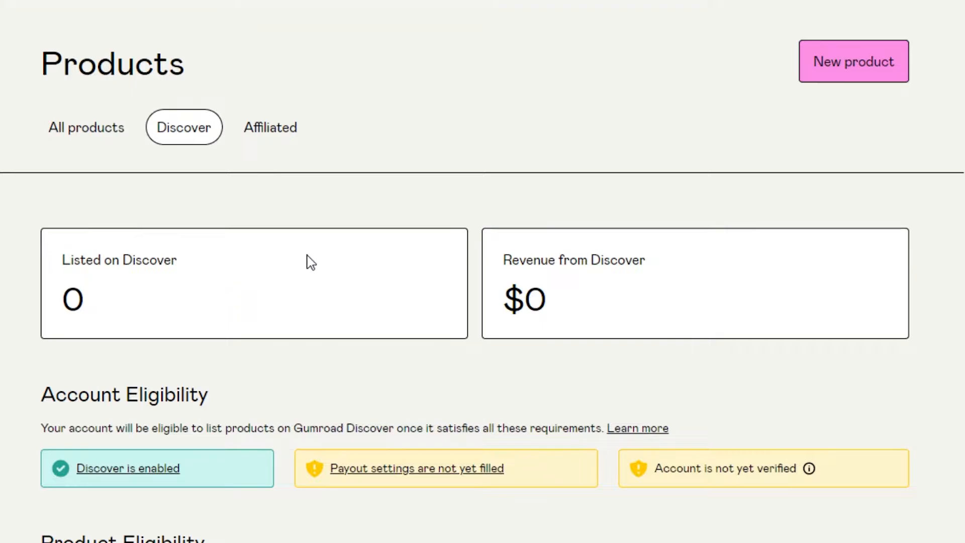
scroll(360, 151, "down", 3)
scroll(359, 150, "up", 1)
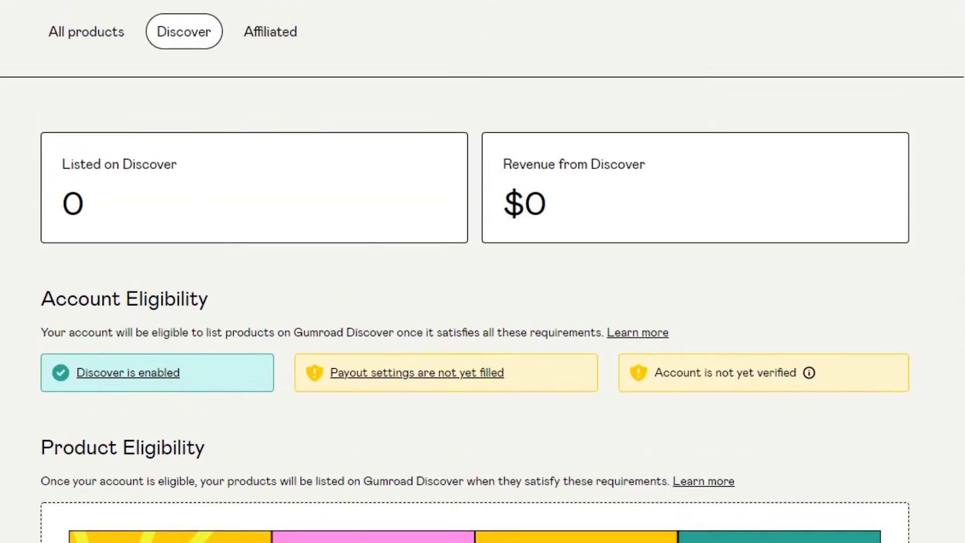
scroll(360, 150, "down", 7)
scroll(359, 151, "up", 9)
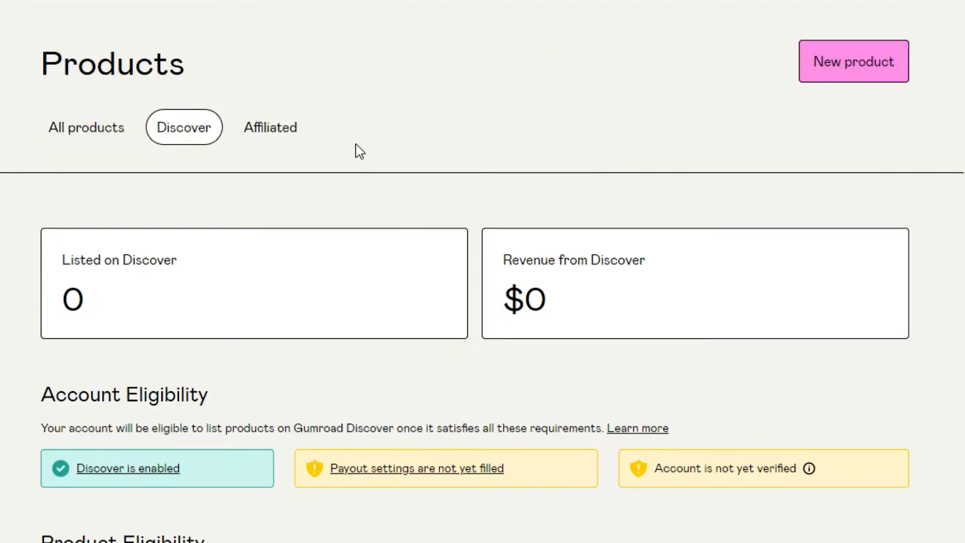
- Look at the Affiliated products section and return to the list of all products
left_click(264, 132)
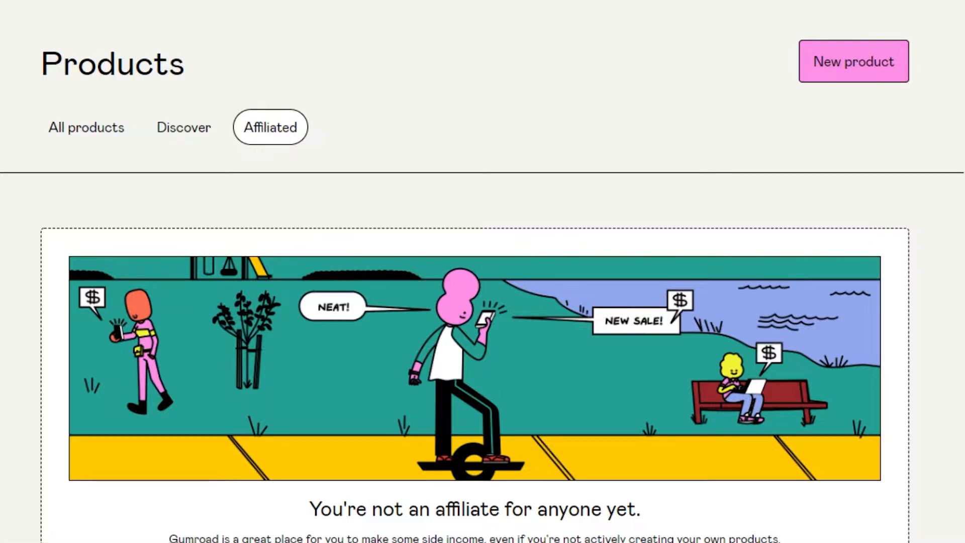
scroll(482, 271, "down", 3)
scroll(483, 271, "up", 3)
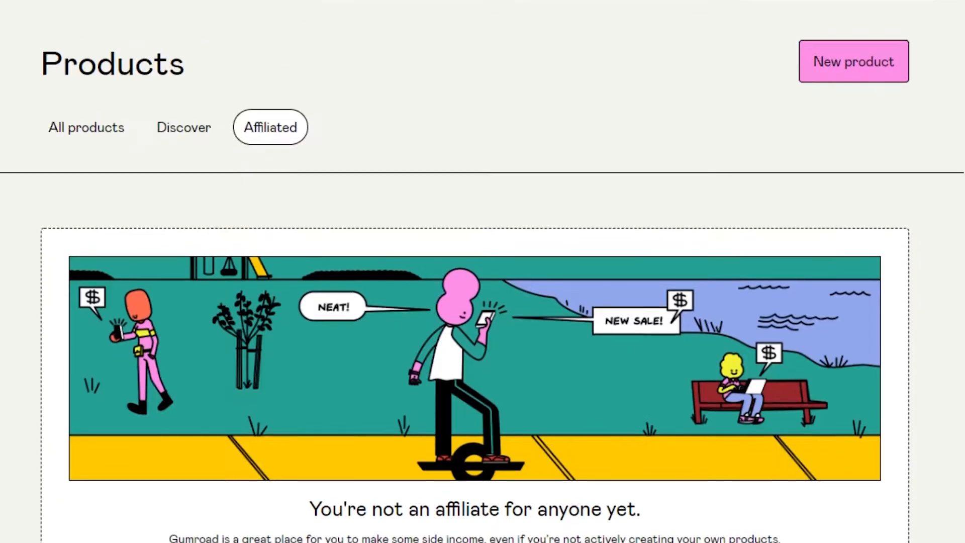
left_click(108, 141)
scroll(942, 115, "down", 2)
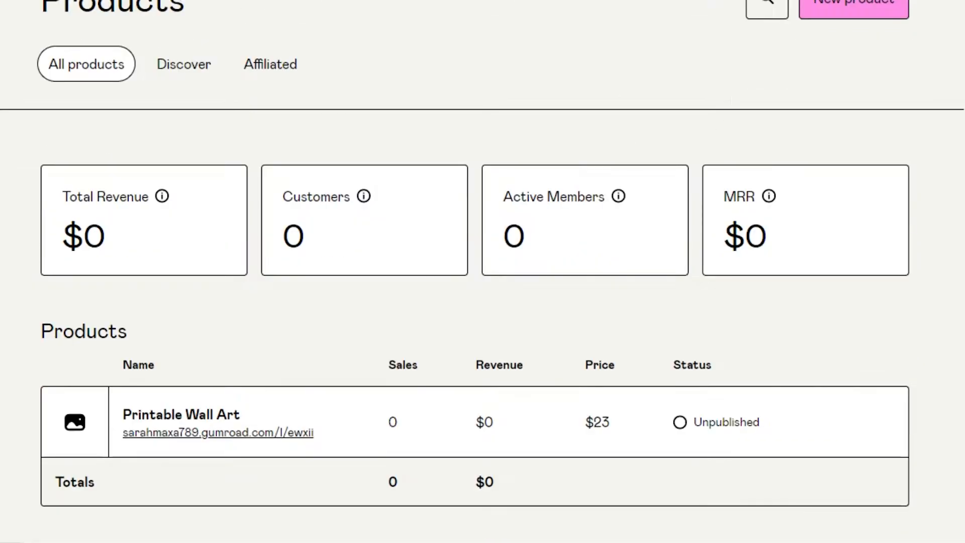
scroll(942, 116, "up", 2)
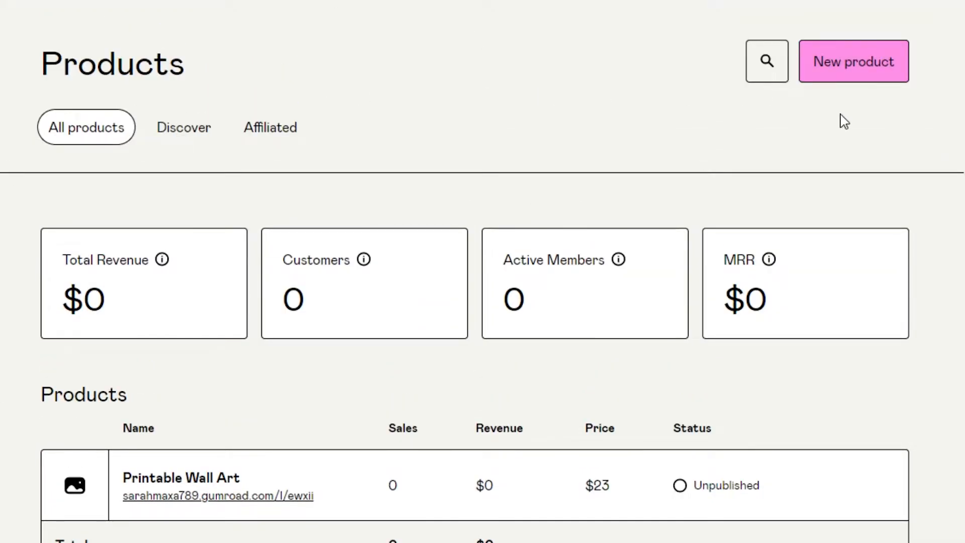
- Start a new product of the Classic type and name it "Wall Art"
left_click(862, 58)
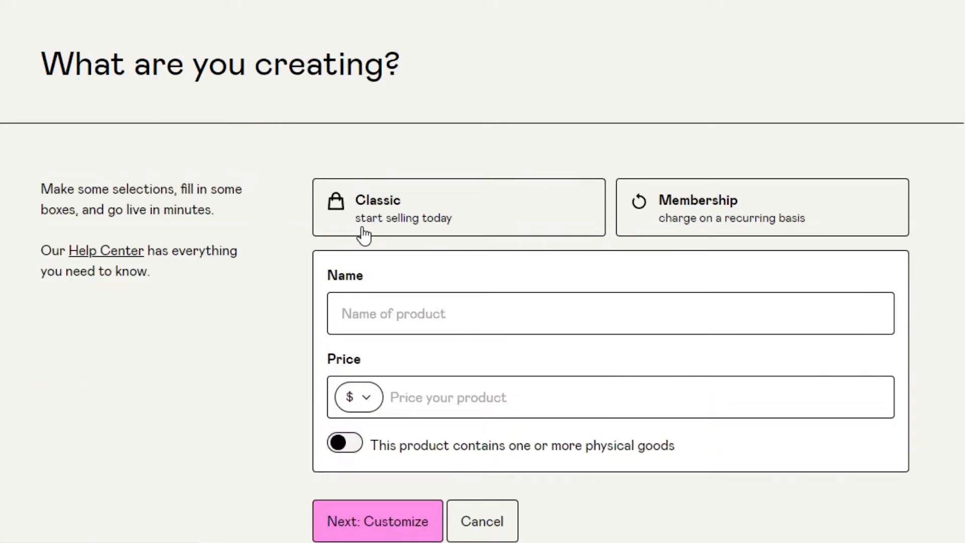
left_click(362, 234)
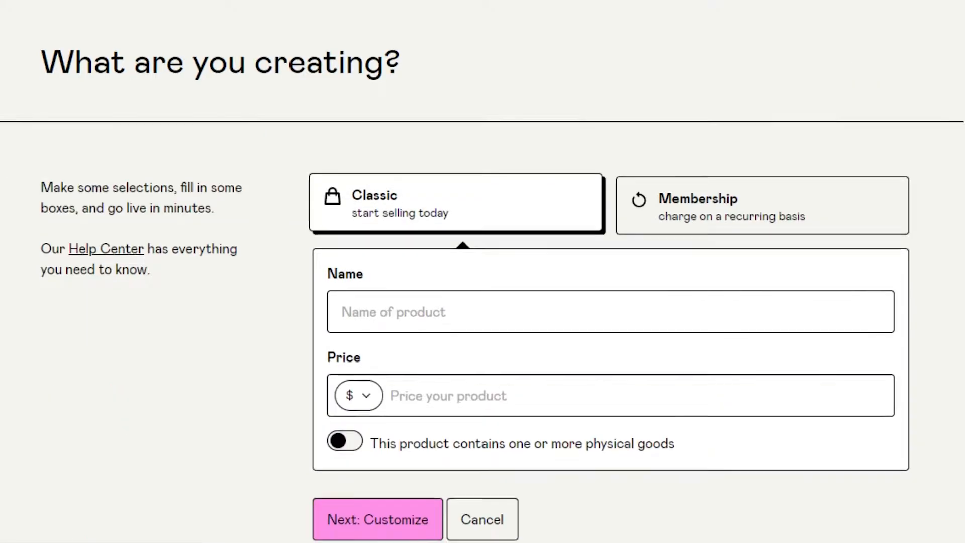
scroll(701, 128, "down", 2)
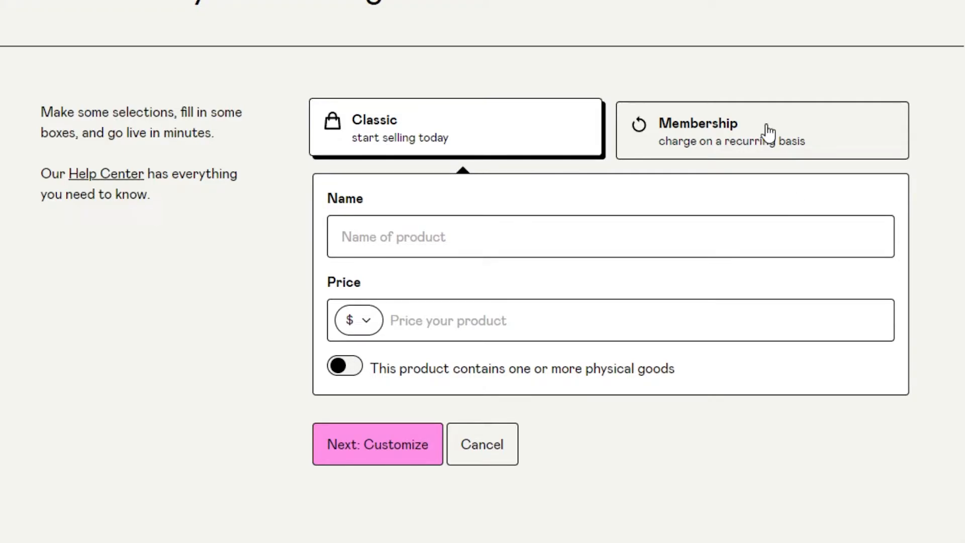
left_click(438, 227)
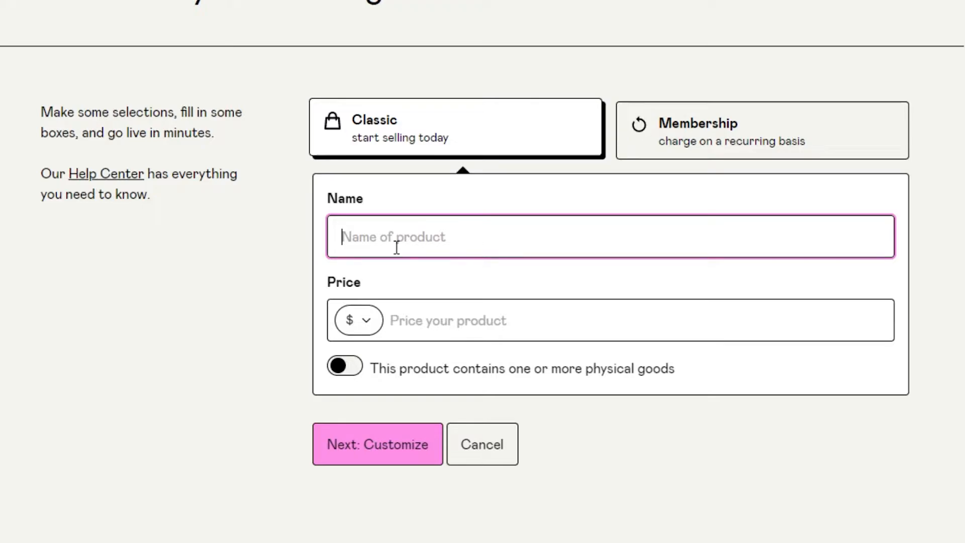
type("wall ArtW")
- Check the available currencies, keep US dollars, and set the product's price to $30
left_click(358, 325)
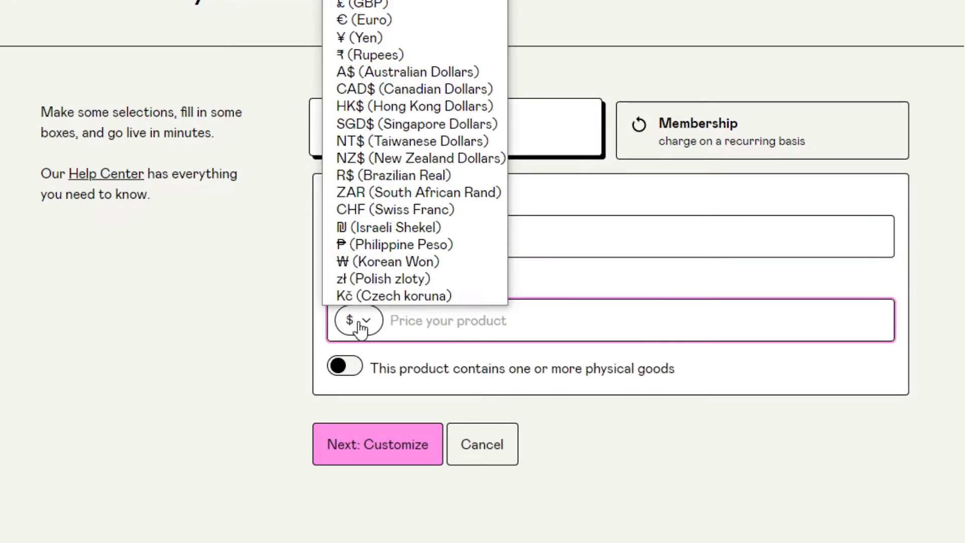
left_click(446, 1)
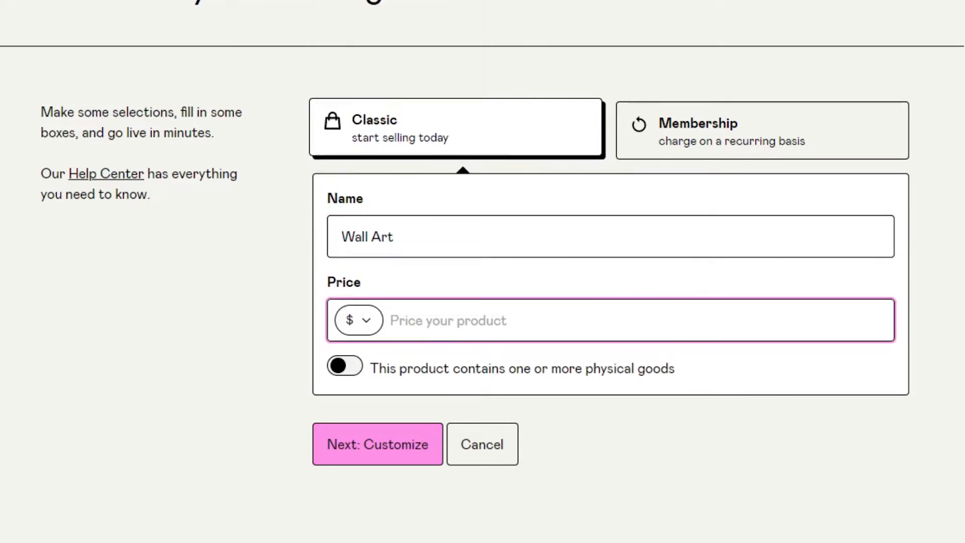
left_click(367, 326)
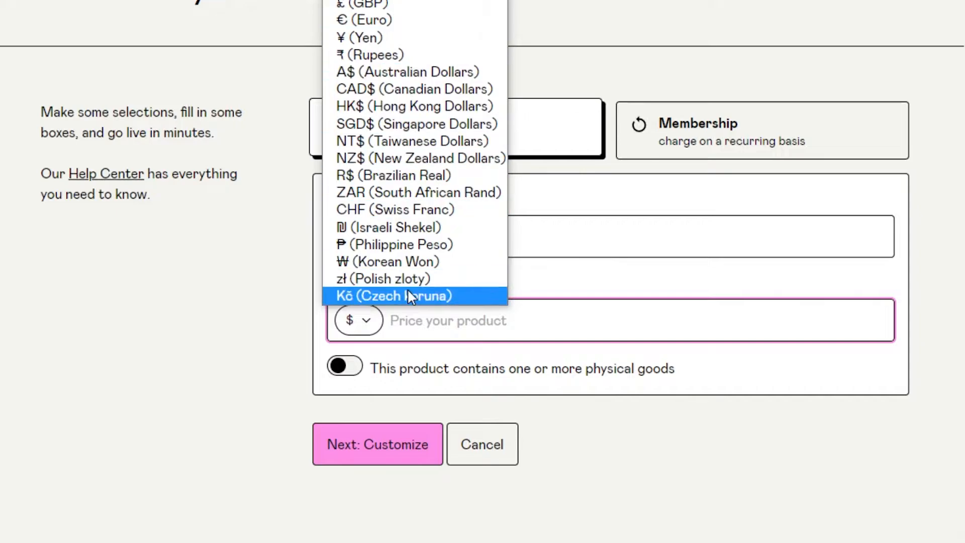
left_click(471, 322)
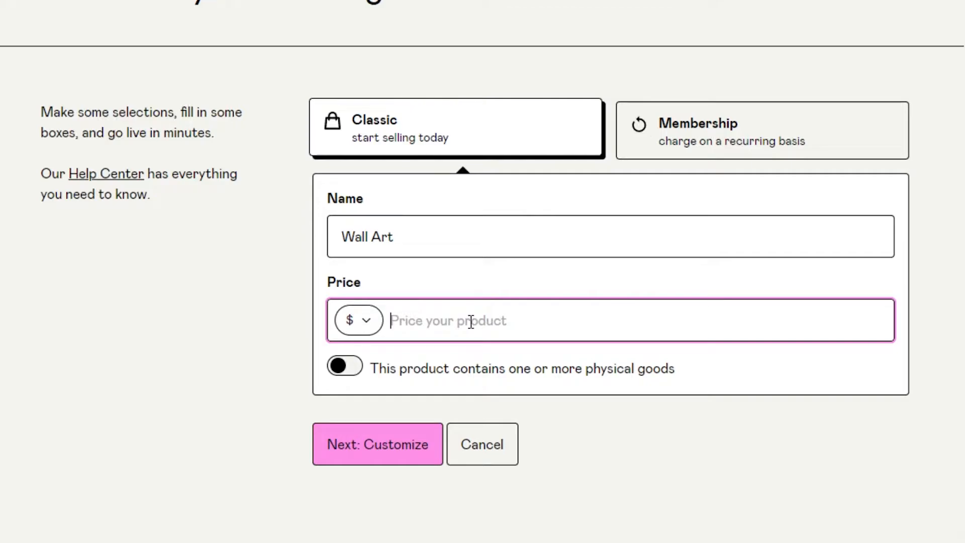
type("30")
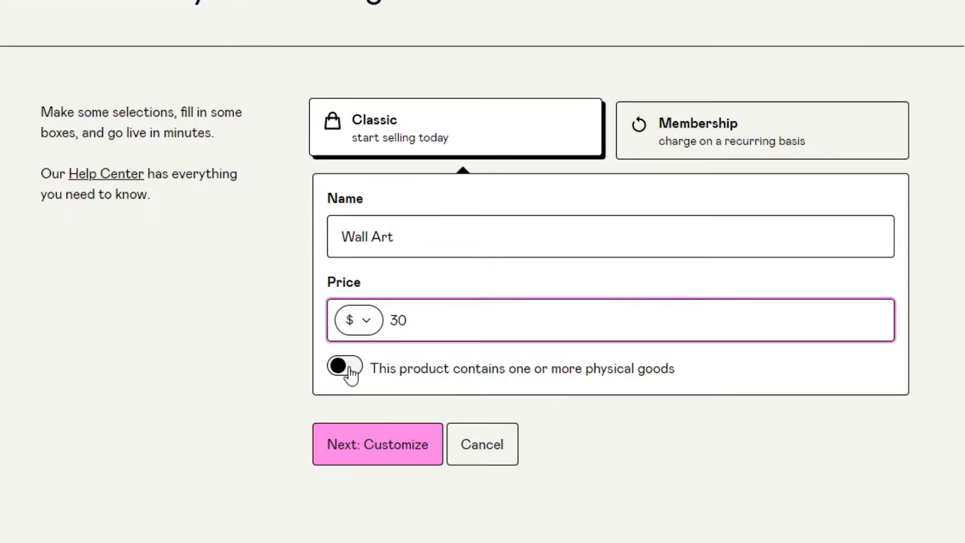
- Leave the physical goods option switched off and continue to customizing the product
left_click(347, 367)
left_click(350, 369)
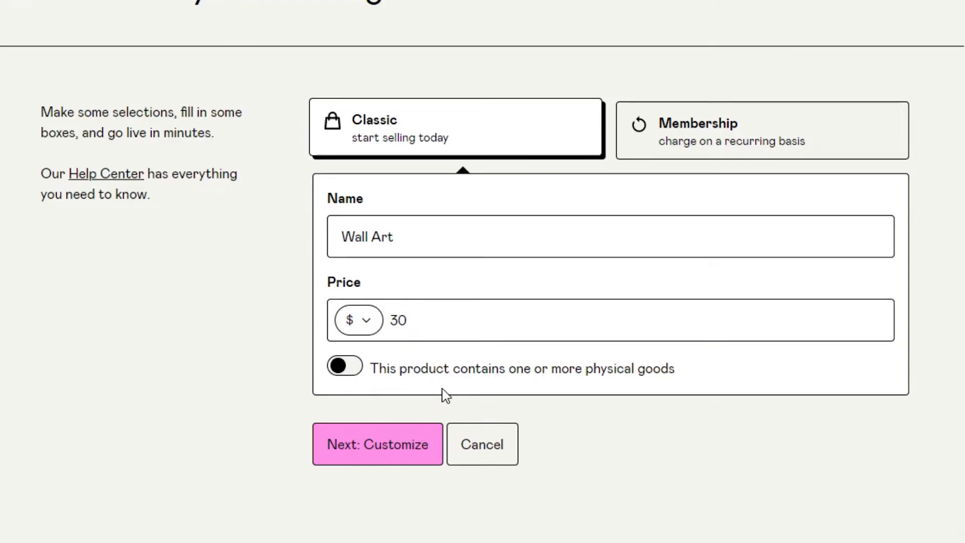
left_click(395, 445)
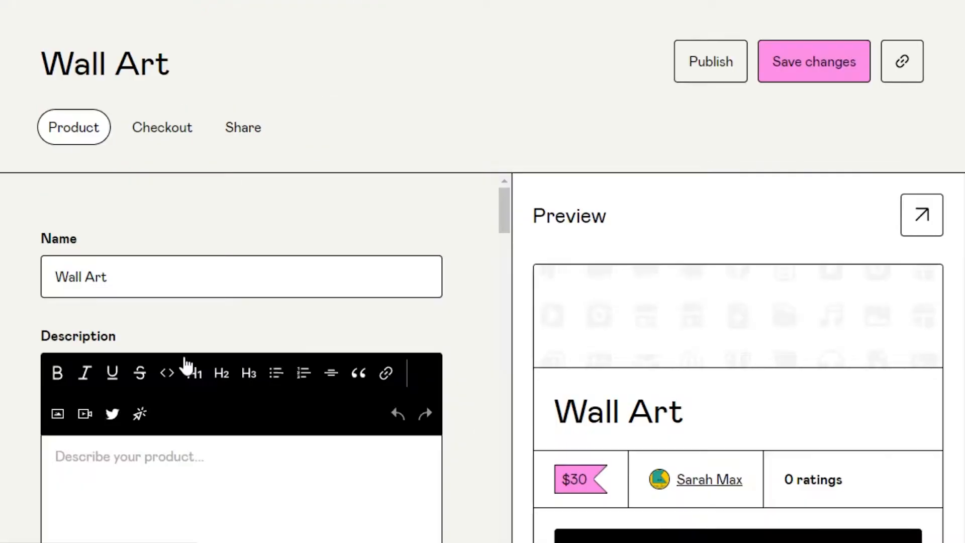
- Enter "description" as the Wall Art product's description
mouse_move(506, 221)
left_mouse_down()
mouse_move(508, 260)
mouse_move(508, 206)
mouse_move(508, 237)
left_mouse_up()
left_click(176, 318)
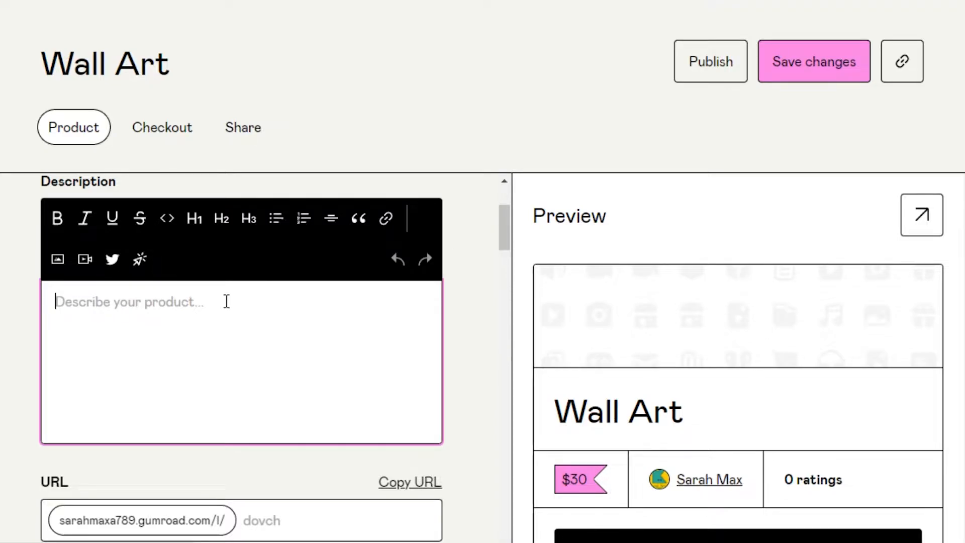
type("descri")
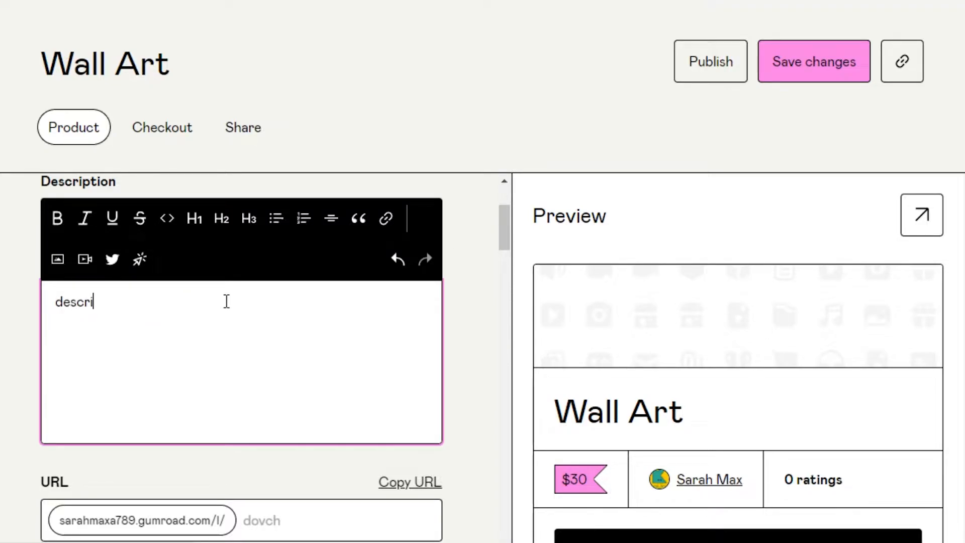
type("ption")
- Upload a square image from the computer as the product's thumbnail
scroll(506, 241, "down", 5)
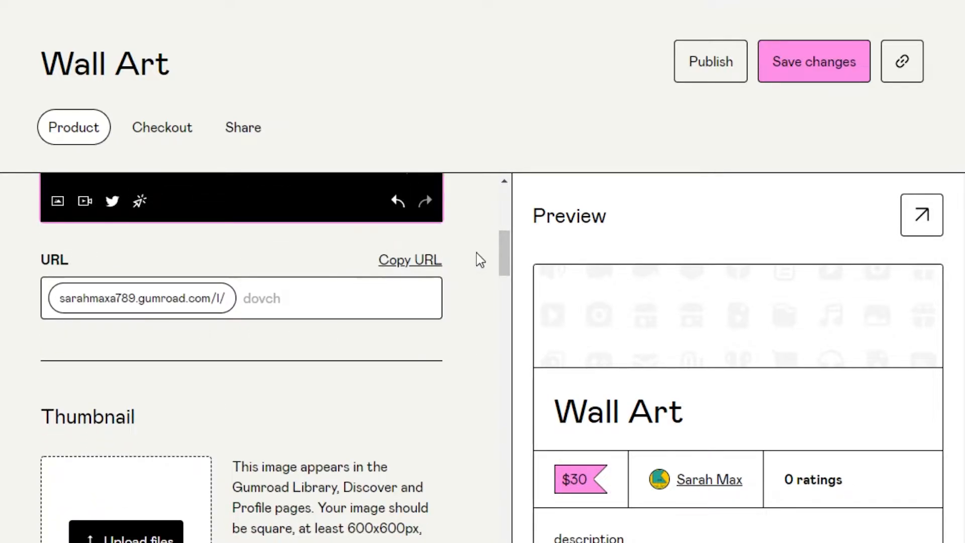
left_click_drag(500, 249, 502, 276)
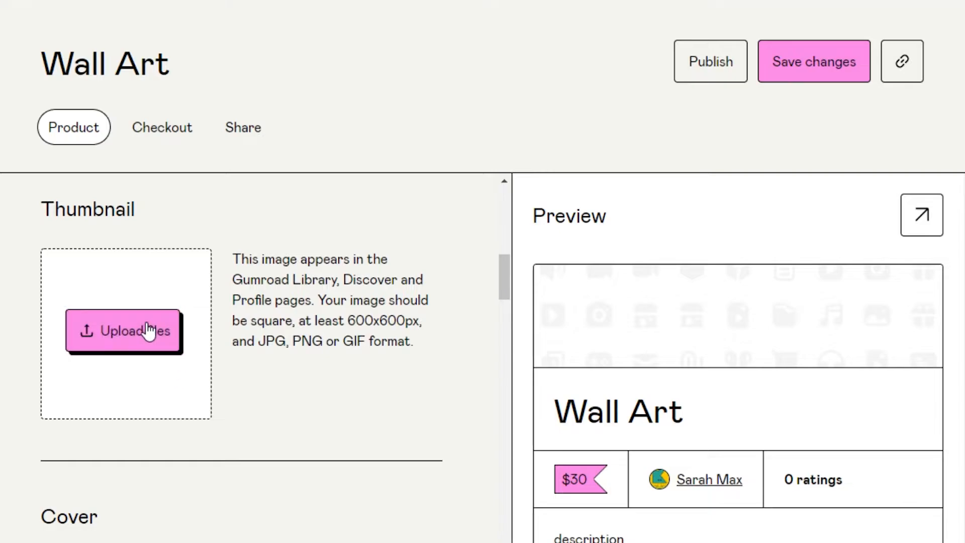
left_click(138, 351)
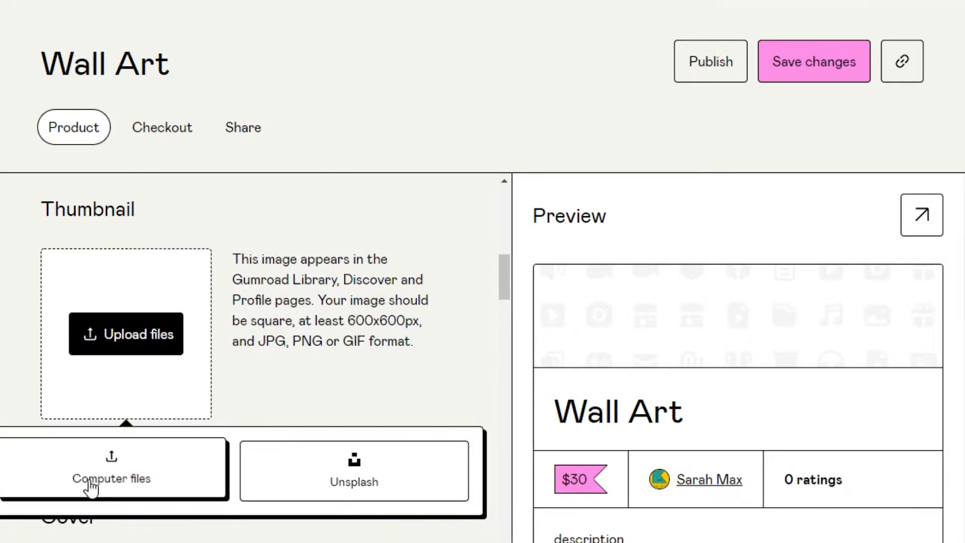
left_click(144, 485)
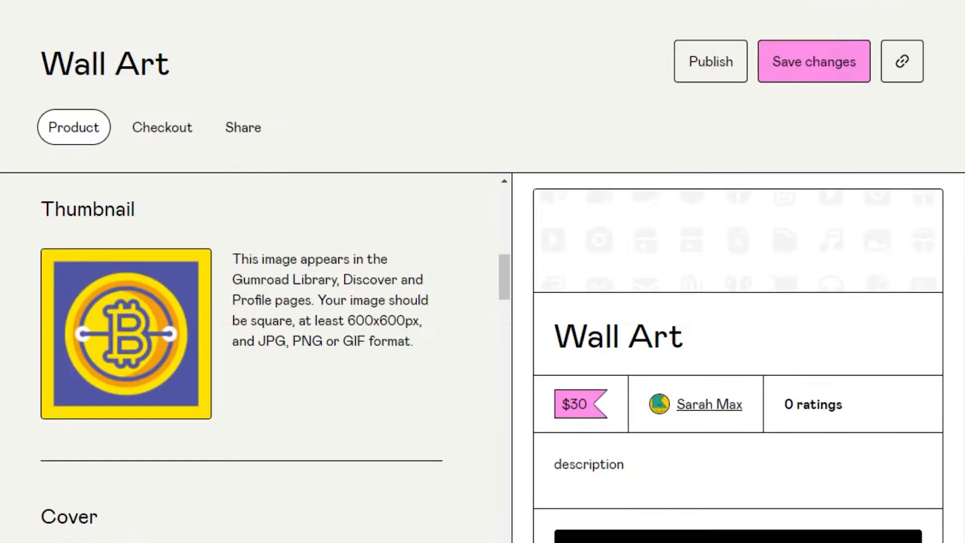
- Check the product's cover section and its option for uploading images or videos
scroll(737, 357, "down", 1)
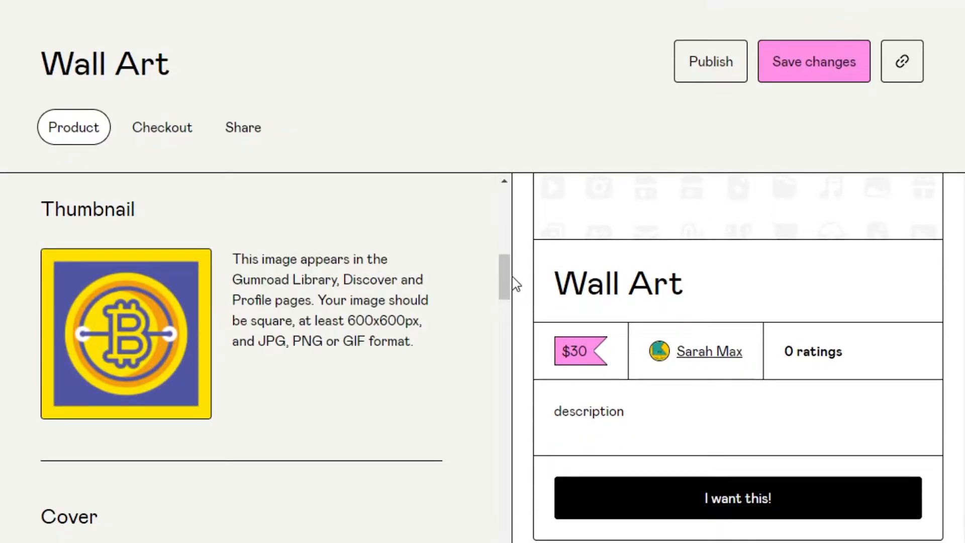
left_click_drag(506, 276, 507, 312)
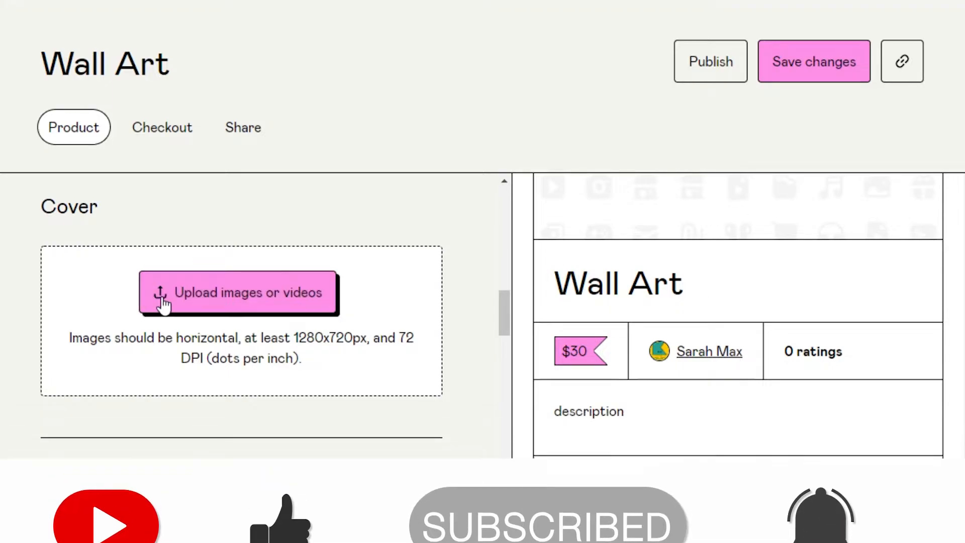
left_click(181, 312)
left_click(249, 308)
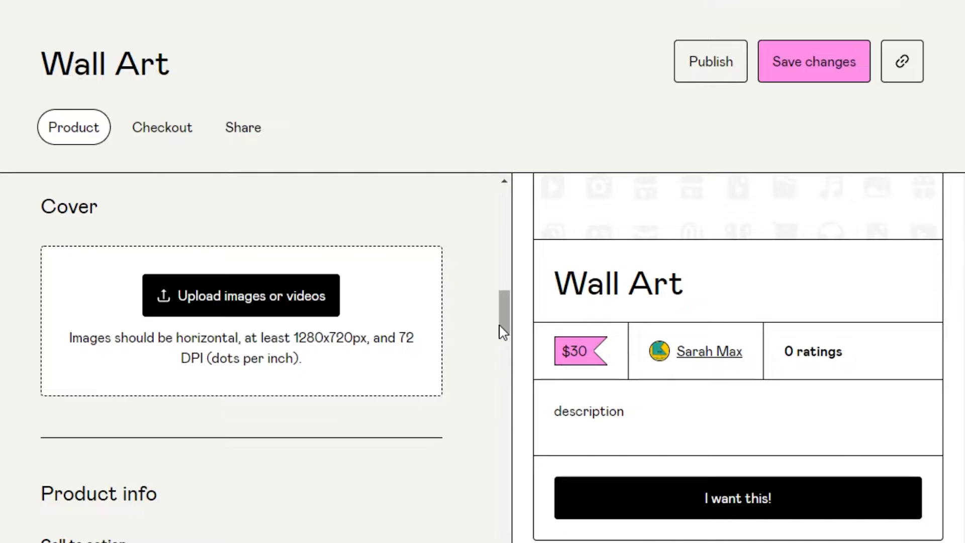
- Set the product's call to action to "Buy this" and leave the summary blank
left_click_drag(500, 319, 507, 353)
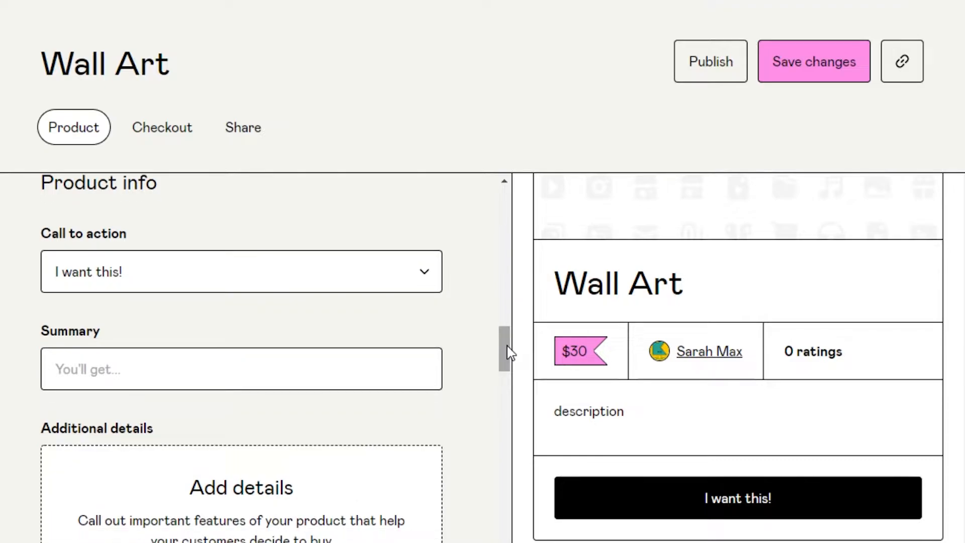
left_click(425, 284)
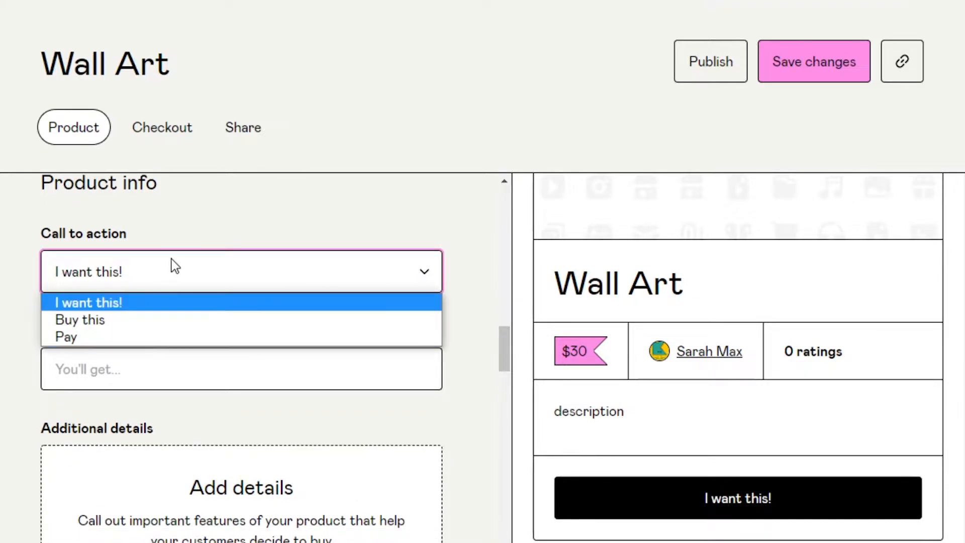
left_click(136, 322)
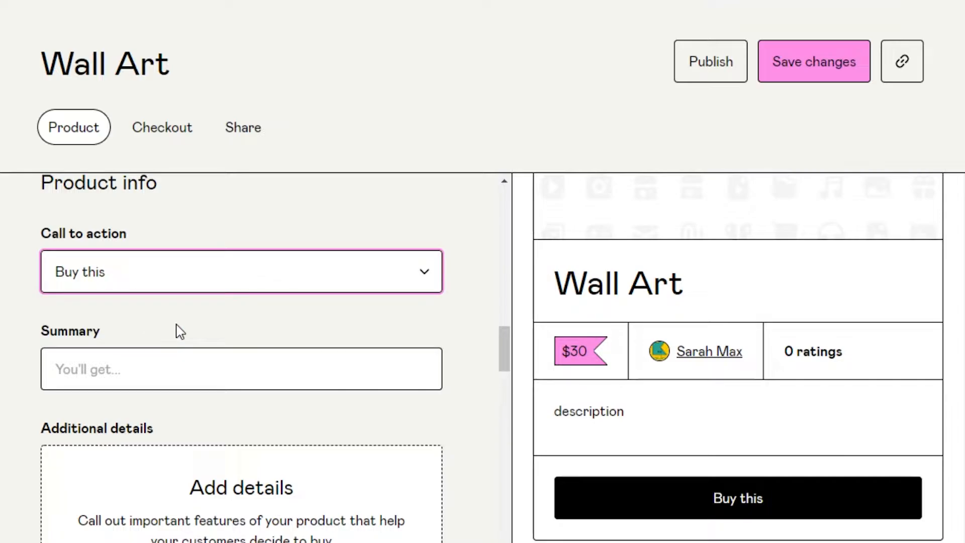
left_click(225, 369)
- Upload the 99 KB PNG file "Untitled design" from the computer as the product's content
left_click_drag(512, 355, 508, 374)
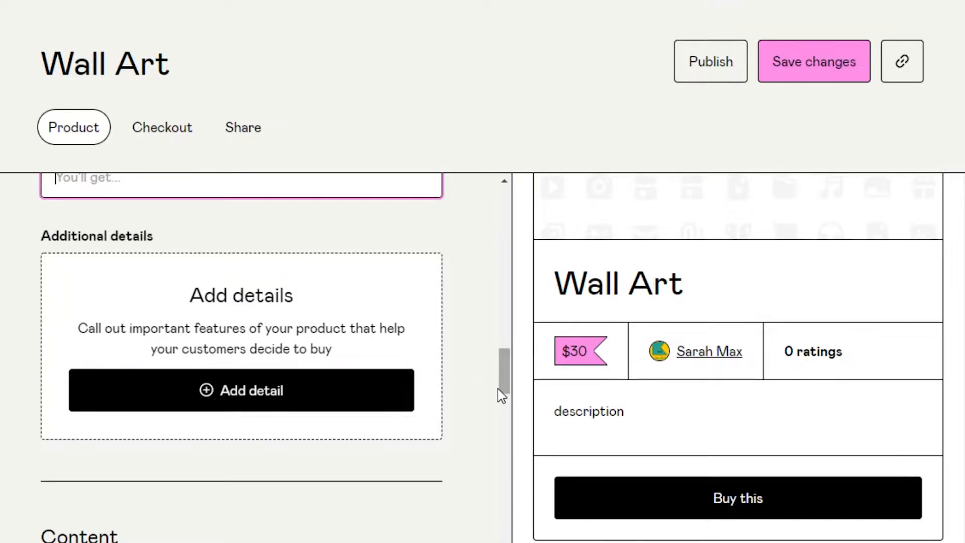
left_click_drag(508, 387, 513, 422)
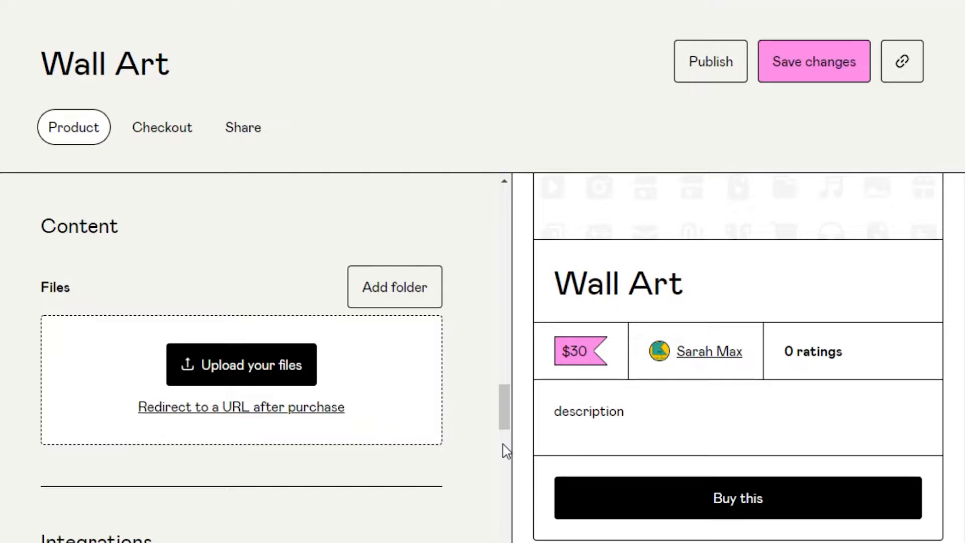
mouse_move(507, 413)
left_mouse_down()
mouse_move(508, 478)
mouse_move(504, 415)
left_mouse_up()
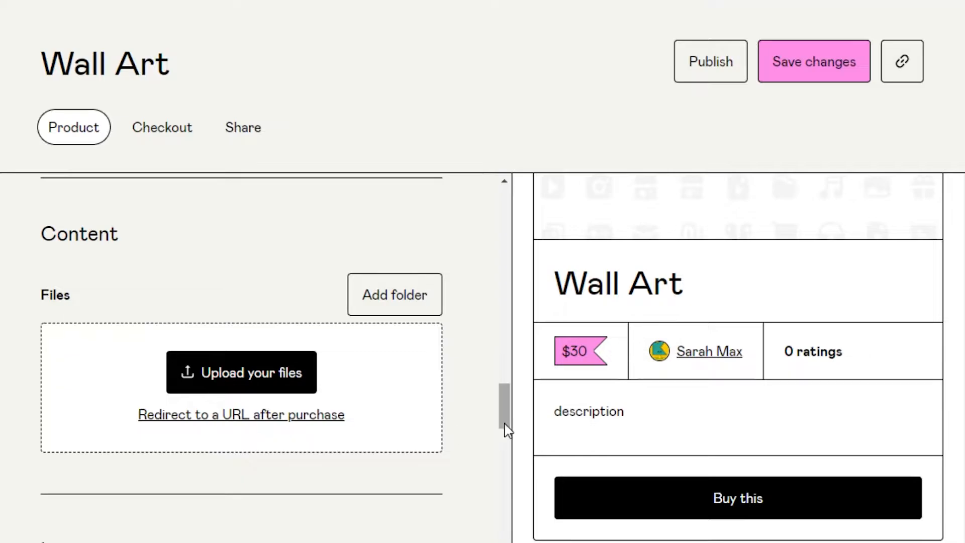
mouse_move(505, 427)
left_mouse_down()
mouse_move(501, 437)
mouse_move(500, 416)
mouse_move(504, 440)
mouse_move(490, 415)
left_mouse_up()
left_click(248, 346)
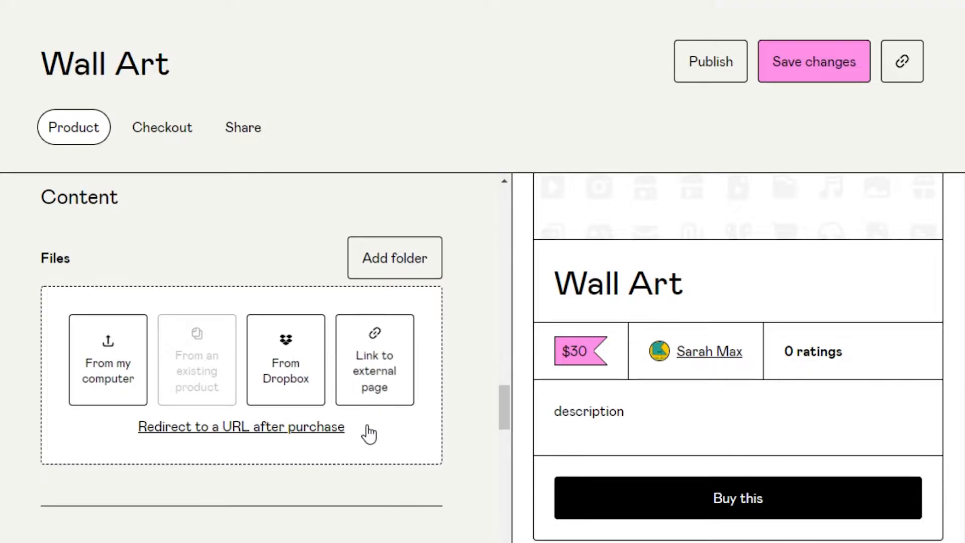
left_click(110, 366)
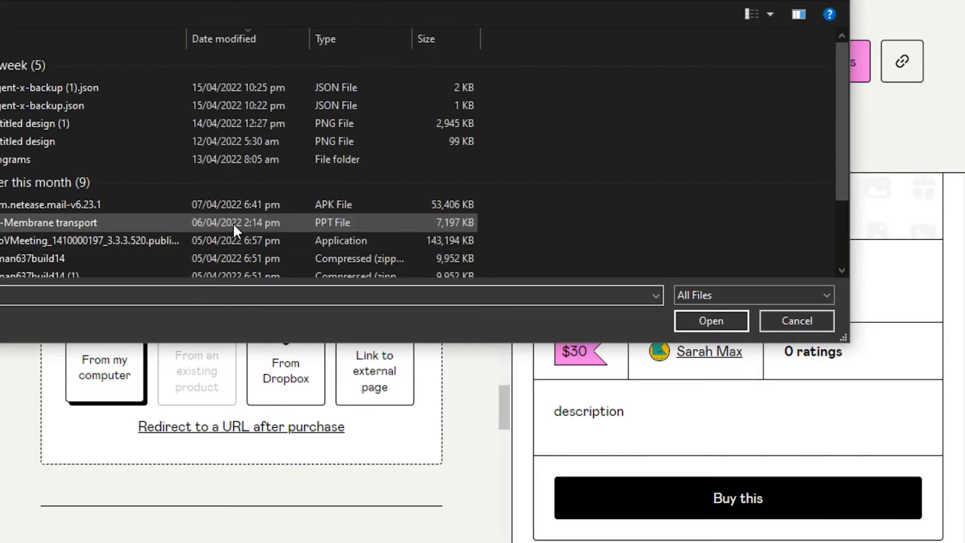
left_click(35, 140)
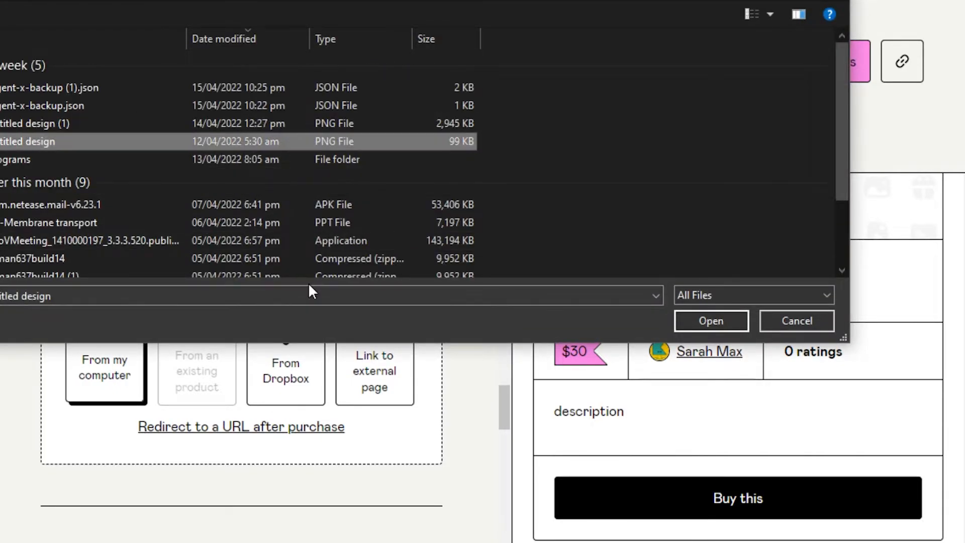
left_click(681, 320)
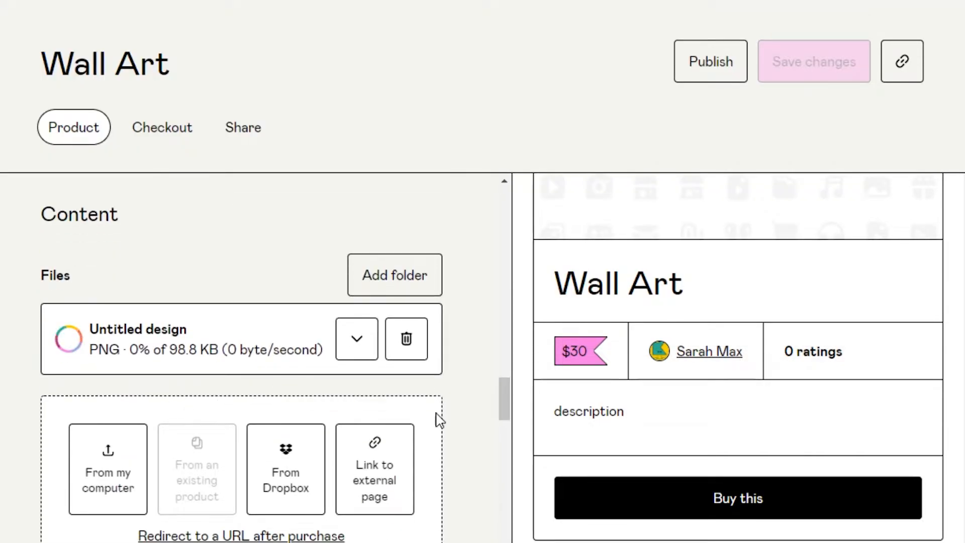
- Review the product's pricing amount, the pay-what-they-want option and the Versions section
left_click_drag(505, 402, 508, 476)
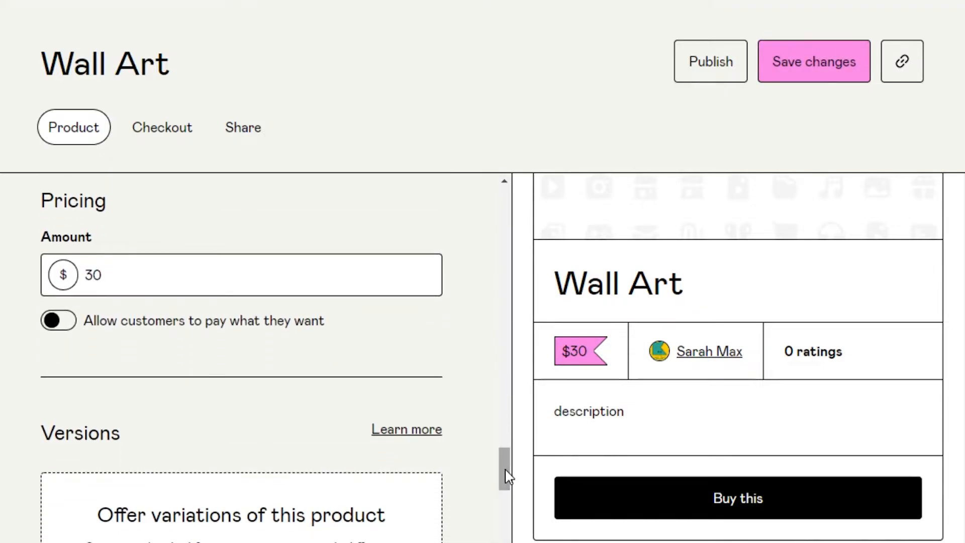
left_click(116, 271)
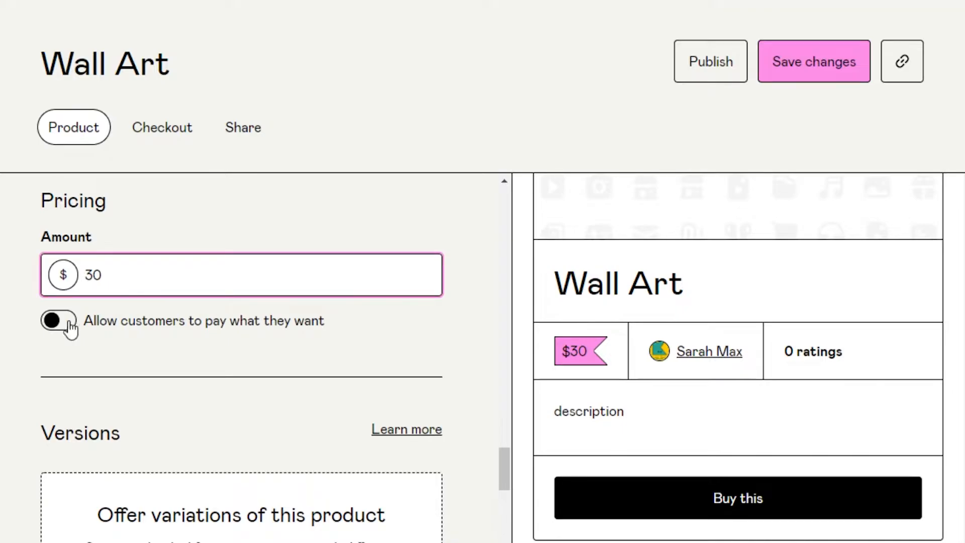
scroll(172, 294, "down", 3)
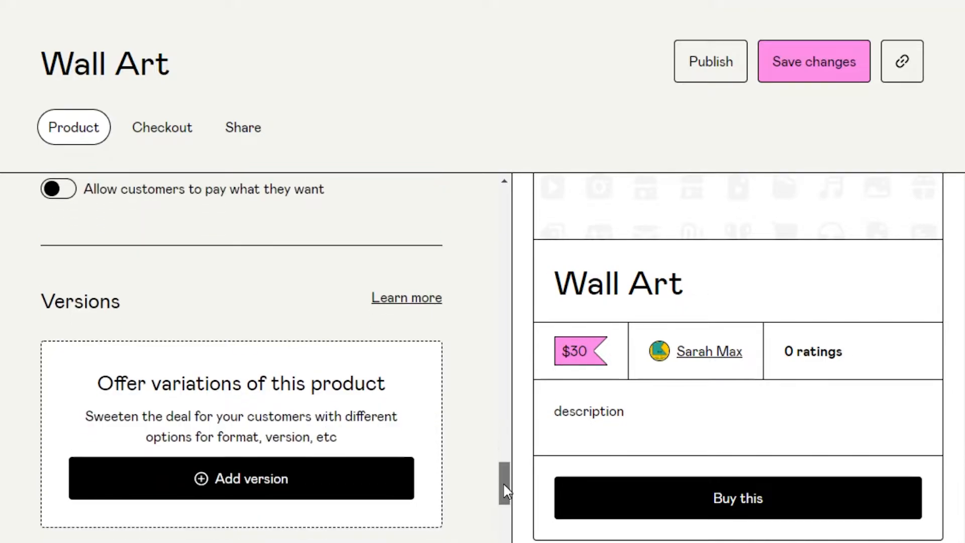
scroll(216, 373, "up", 1)
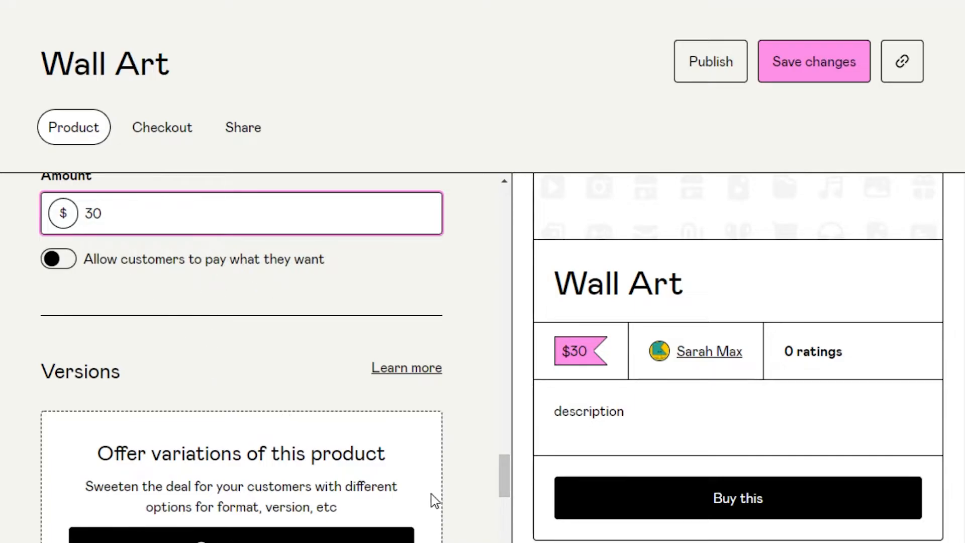
- Enable the settings for customer-chosen quantity and a unique license key per sale, and save the product changes
left_click_drag(500, 472, 502, 518)
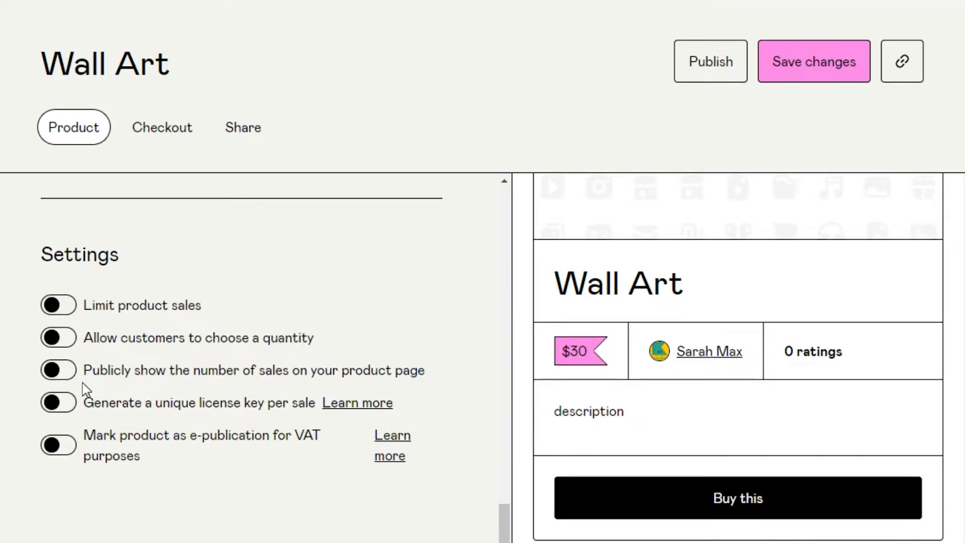
left_click(62, 340)
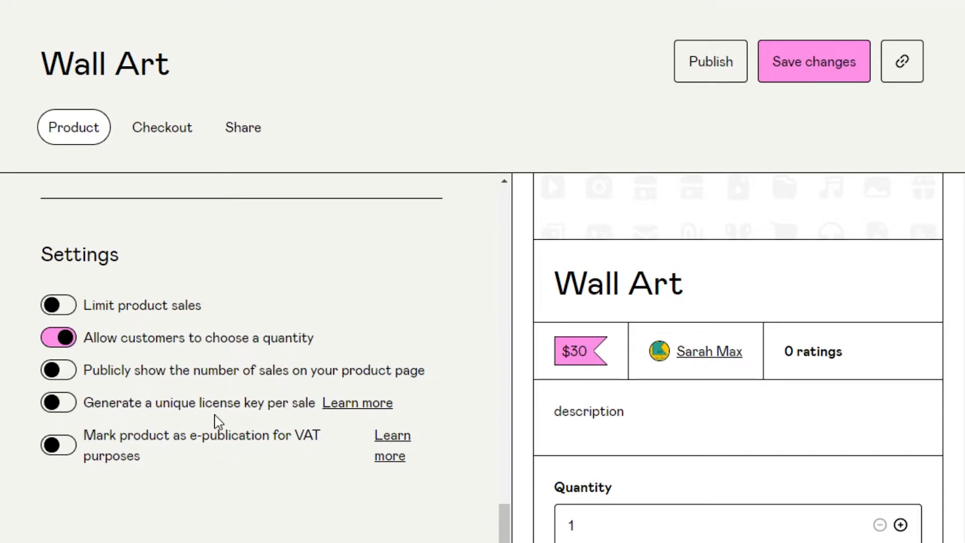
left_click(56, 400)
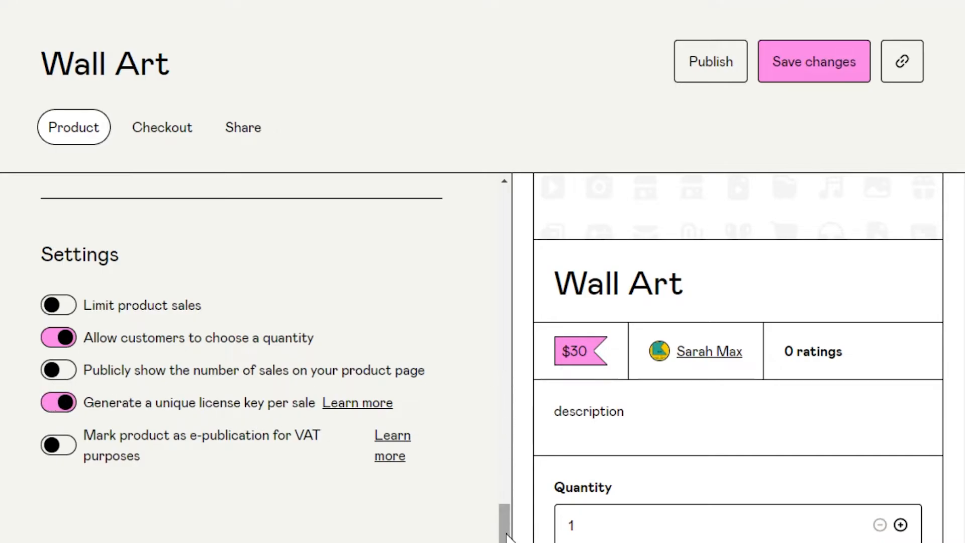
left_click_drag(504, 527, 502, 336)
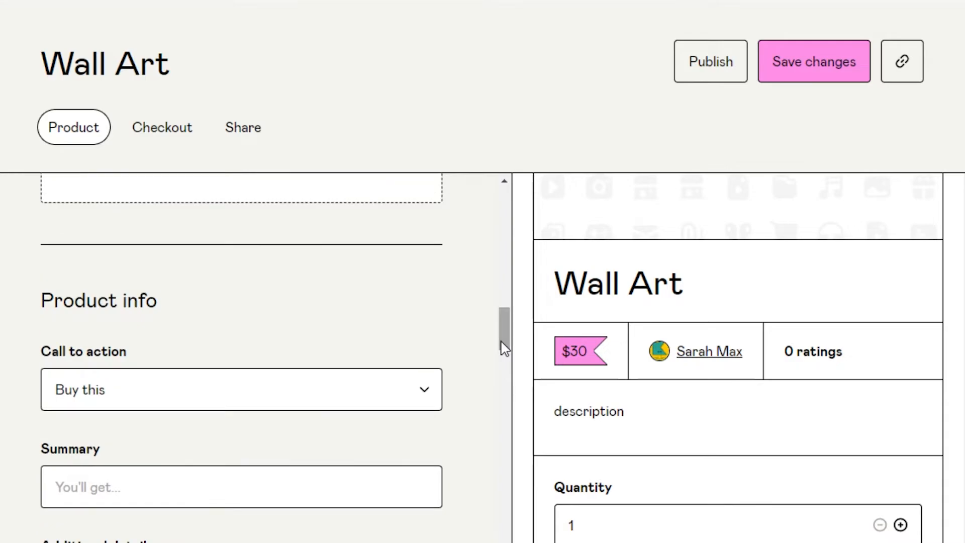
left_click(835, 60)
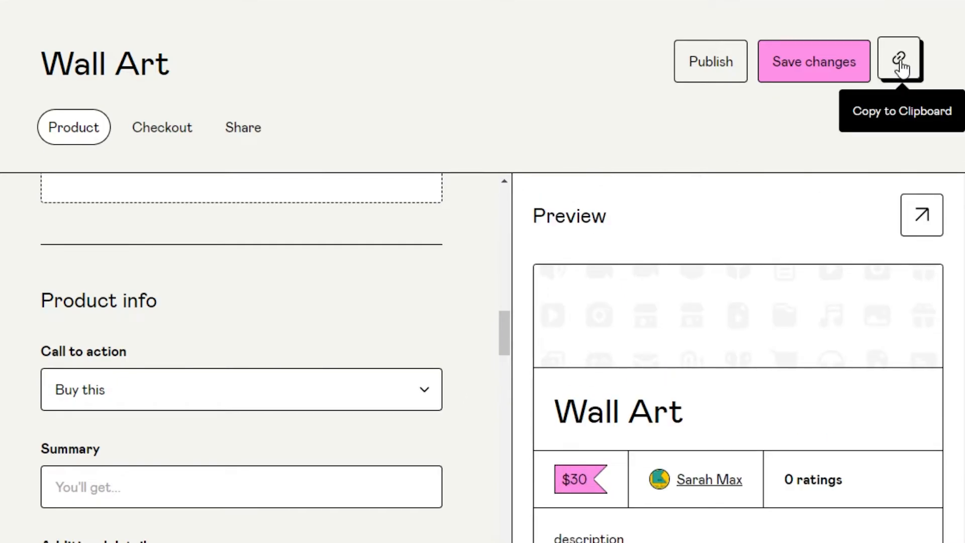
- Review the product's checkout settings for the receipt, discount codes and payment form, and open its sharing settings
left_click(165, 138)
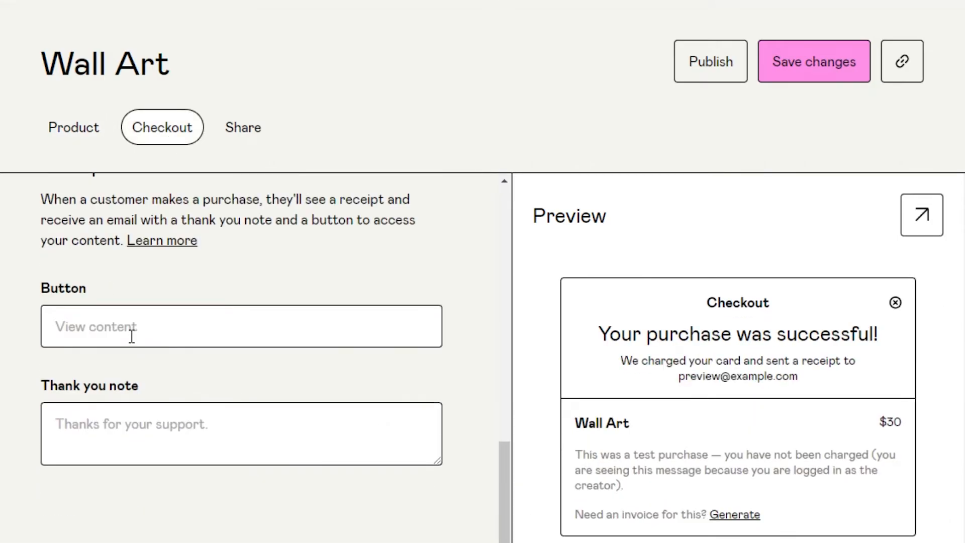
left_click(132, 337)
left_click_drag(504, 472, 499, 277)
left_click(145, 426)
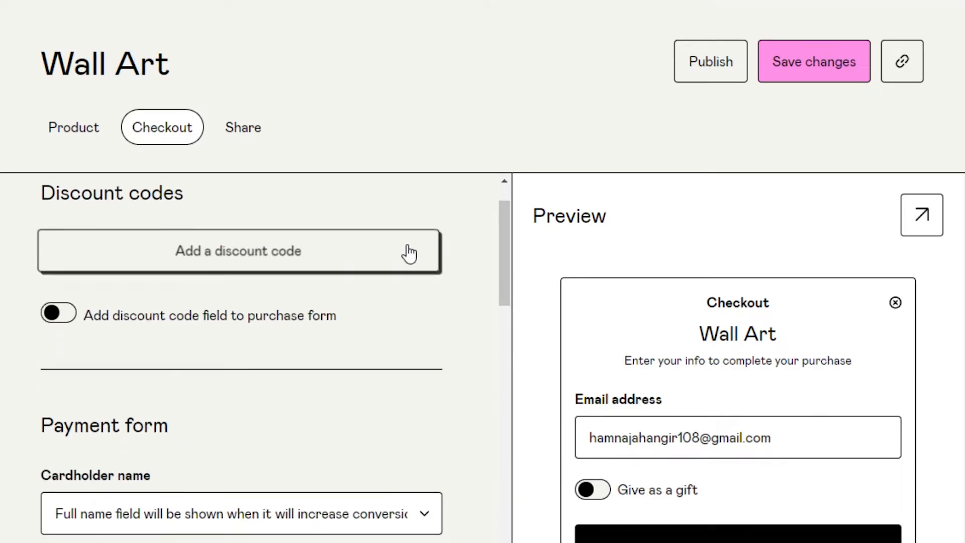
left_click(244, 129)
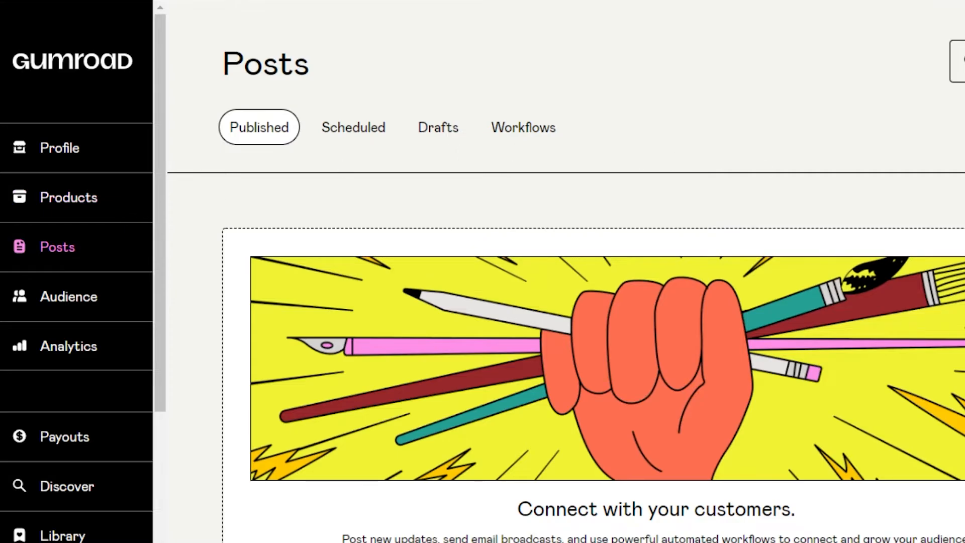
- Look over the published posts page and open the audience's customers page
scroll(566, 351, "down", 2)
scroll(566, 351, "up", 2)
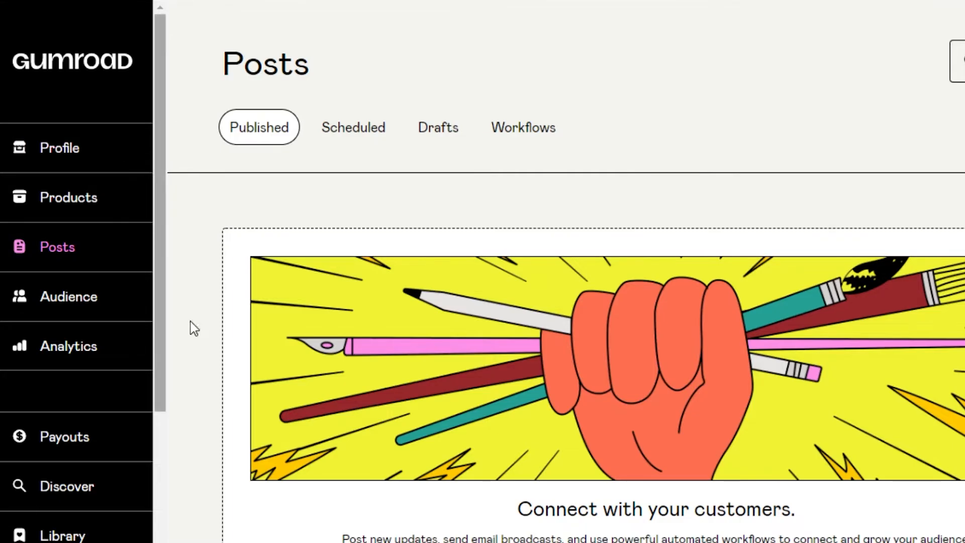
scroll(566, 301, "down", 3)
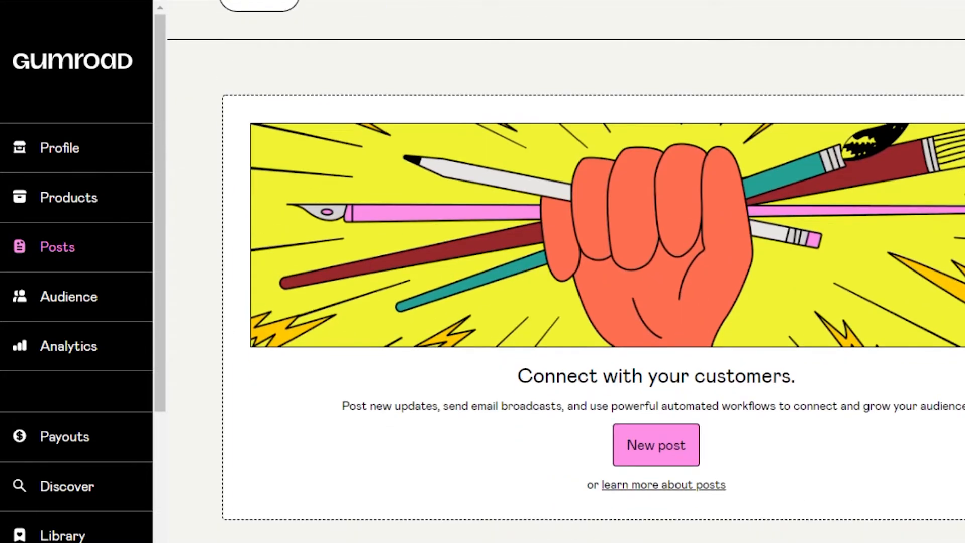
scroll(566, 302, "up", 3)
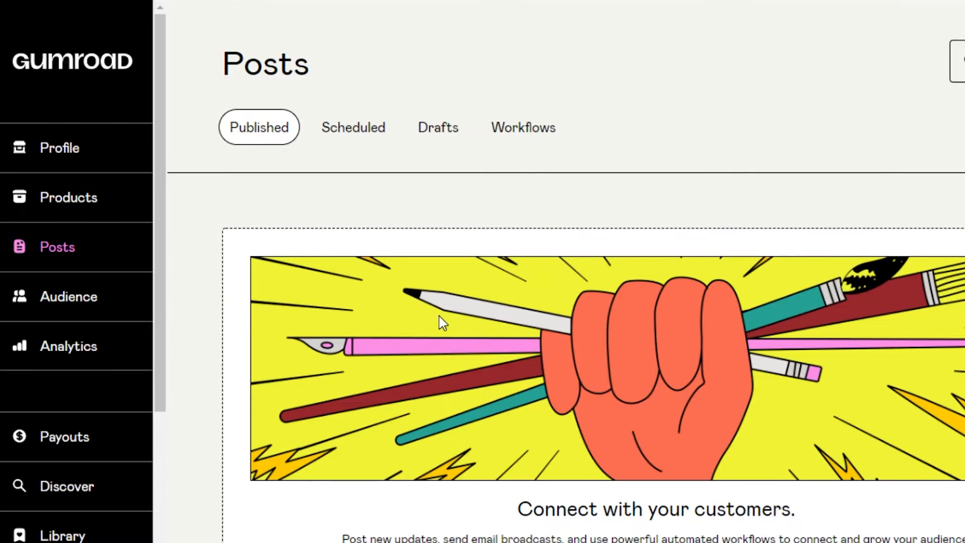
left_click(115, 301)
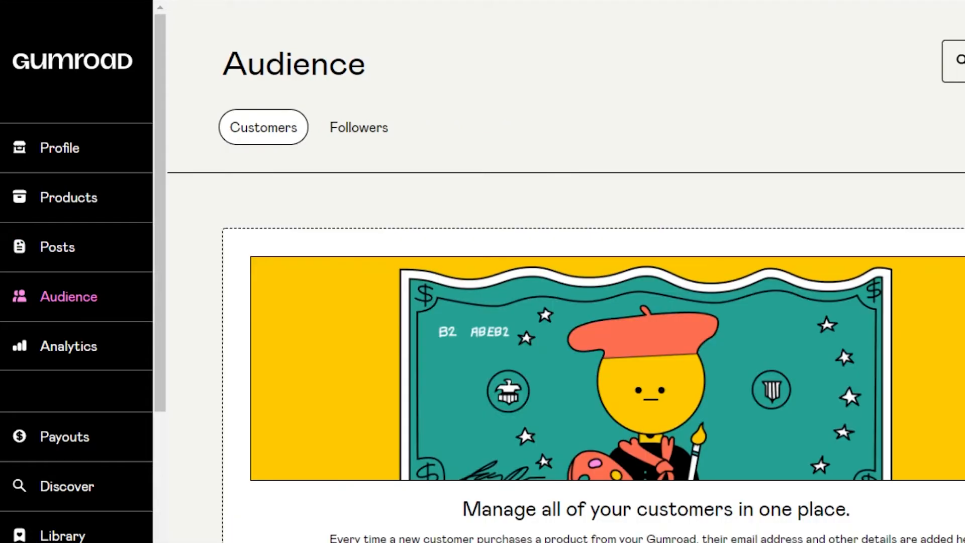
- Look over the audience's customers page and open its followers page
scroll(565, 271, "down", 3)
scroll(565, 301, "up", 3)
scroll(566, 302, "down", 3)
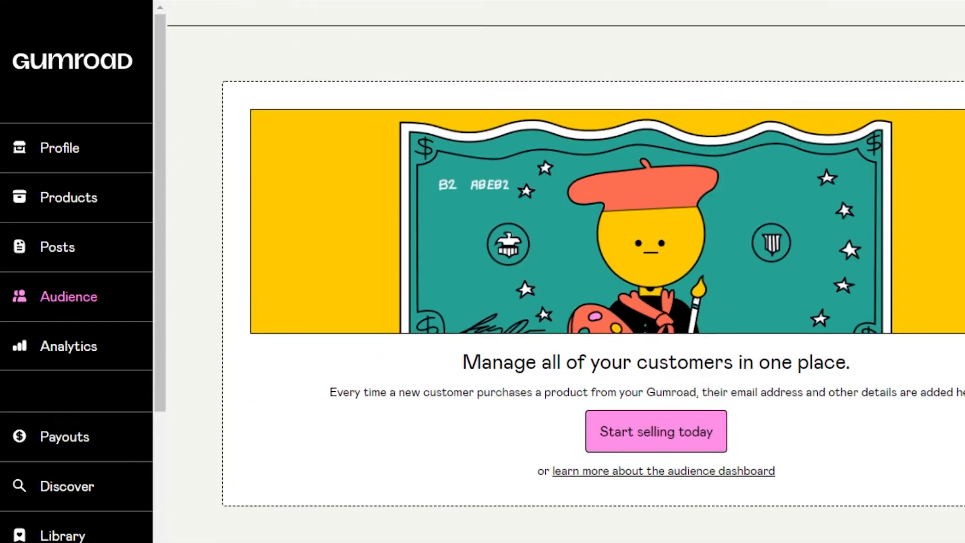
scroll(565, 301, "up", 2)
scroll(610, 266, "up", 1)
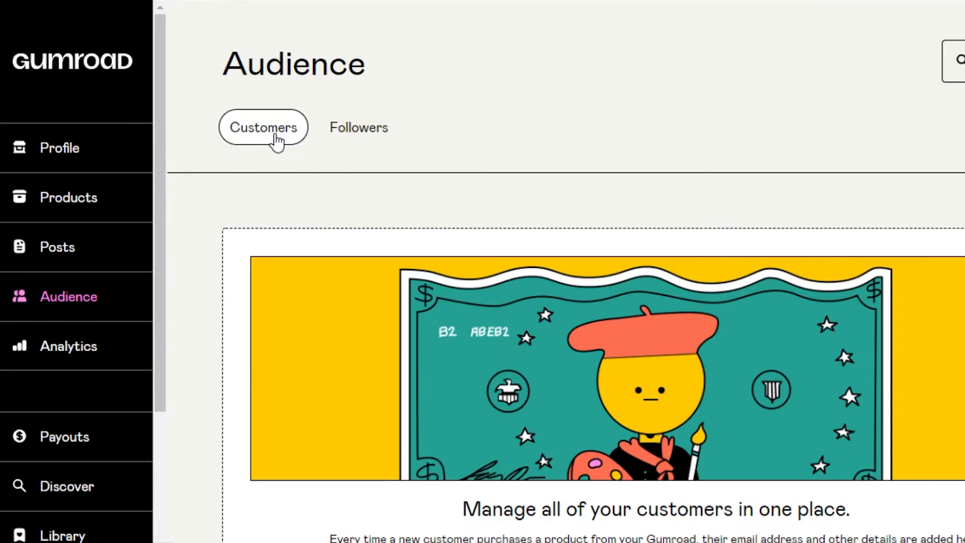
left_click(390, 129)
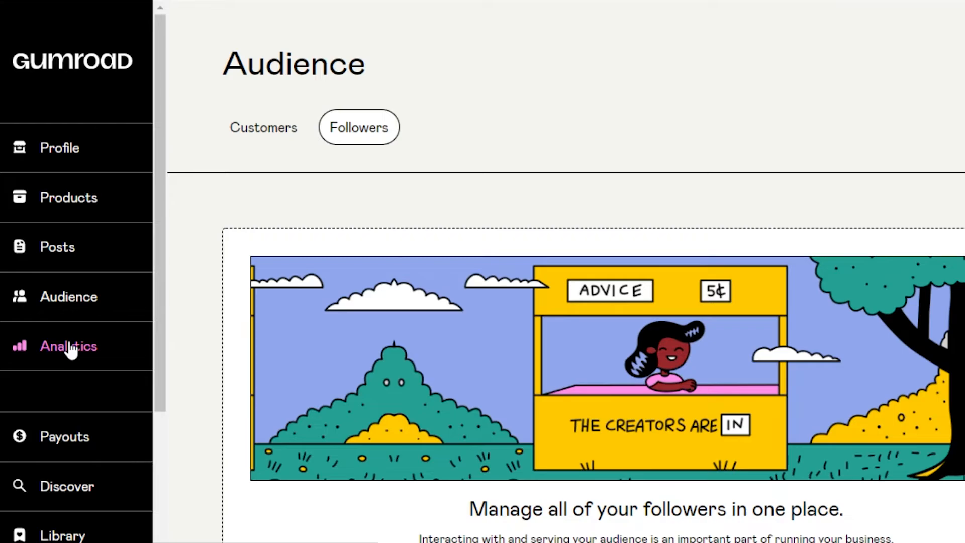
- Open the analytics for following and view the sales analytics
left_click(70, 349)
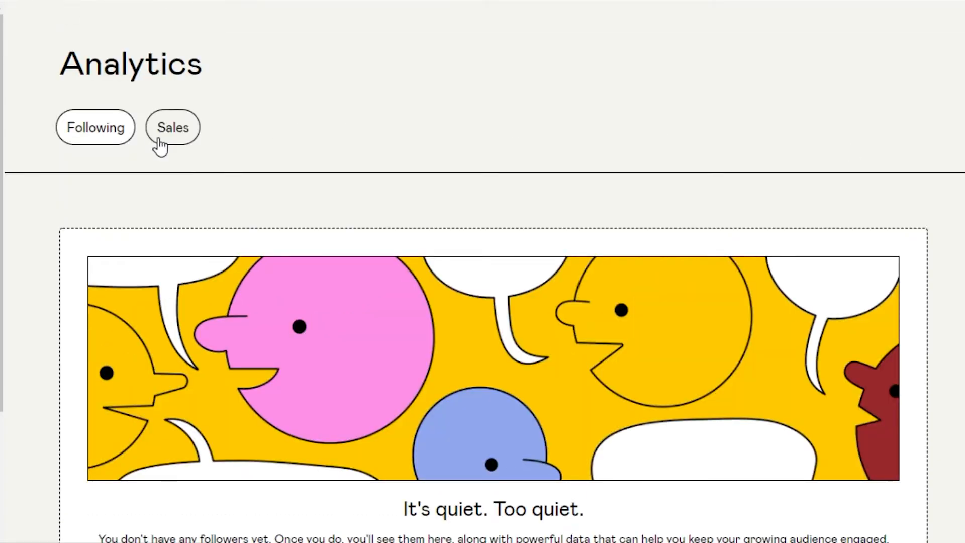
left_click(159, 146)
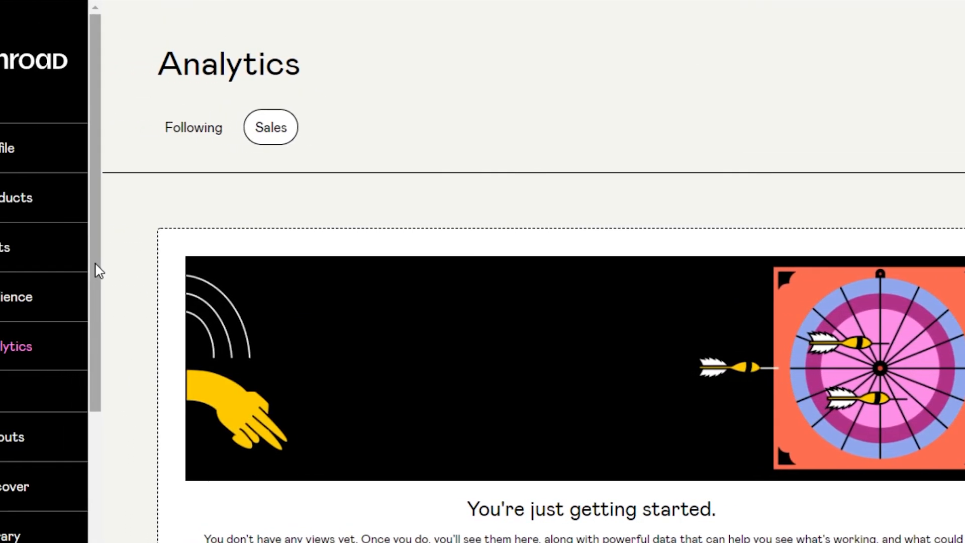
- Open the payouts page and look over its balance, earnings and payout information
left_click_drag(98, 271, 89, 370)
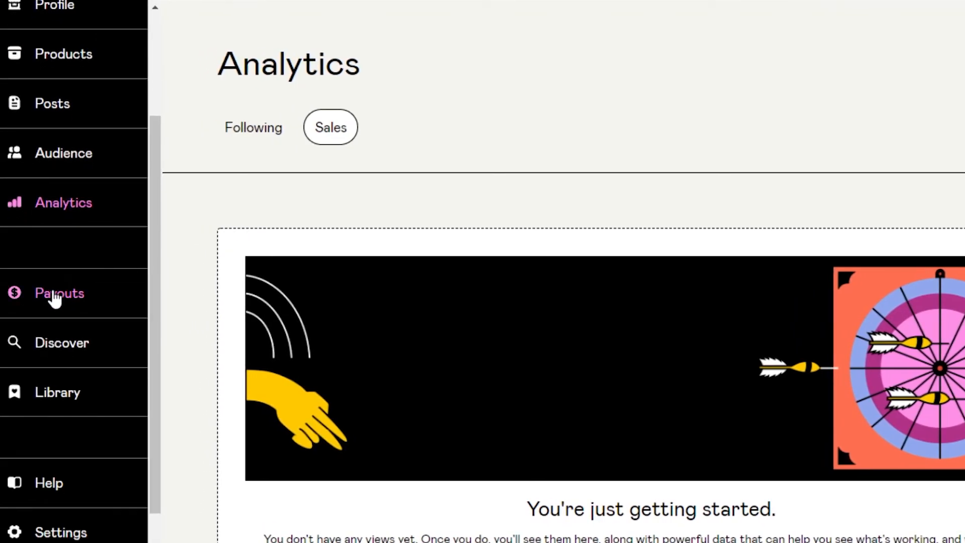
left_click(56, 297)
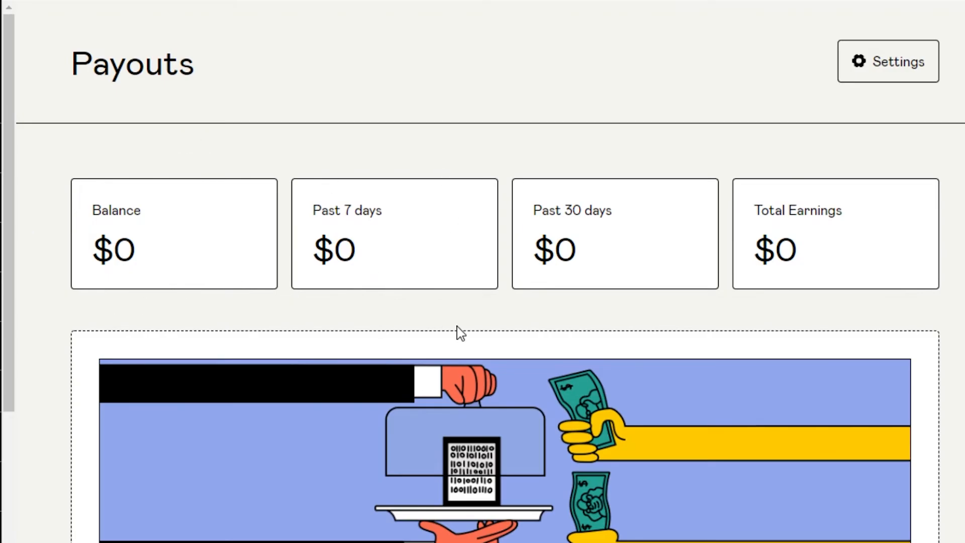
scroll(502, 302, "down", 4)
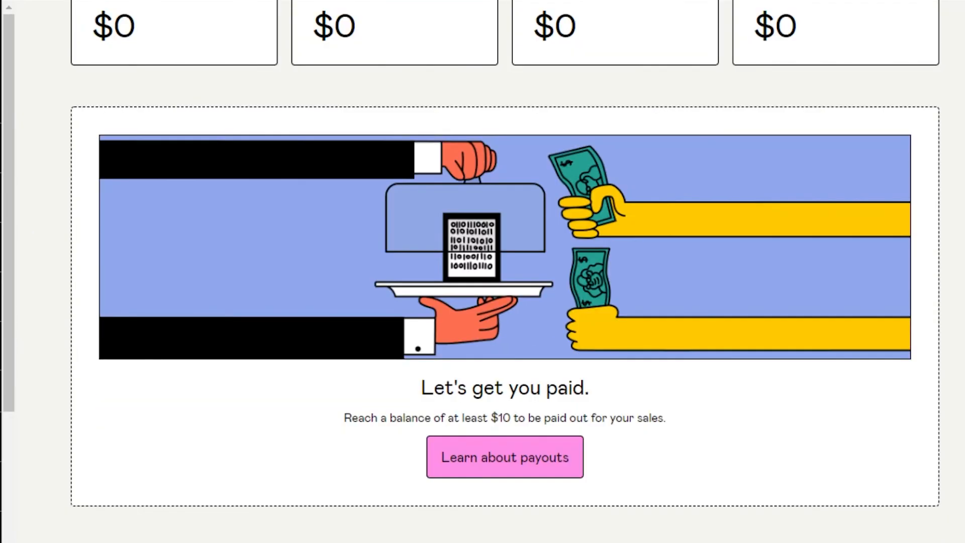
scroll(818, 287, "up", 4)
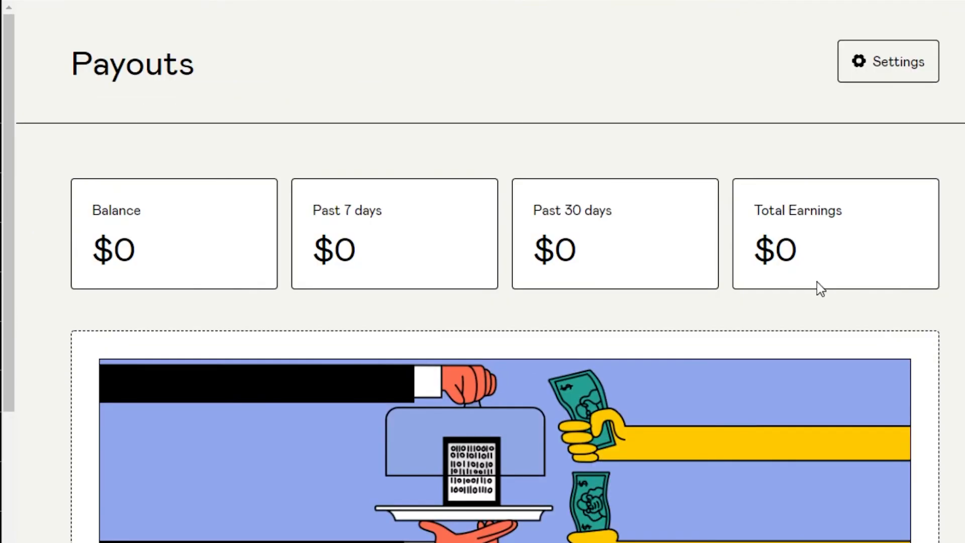
- Open the payout settings and review the account type, personal information and identity verification sections
left_click(887, 70)
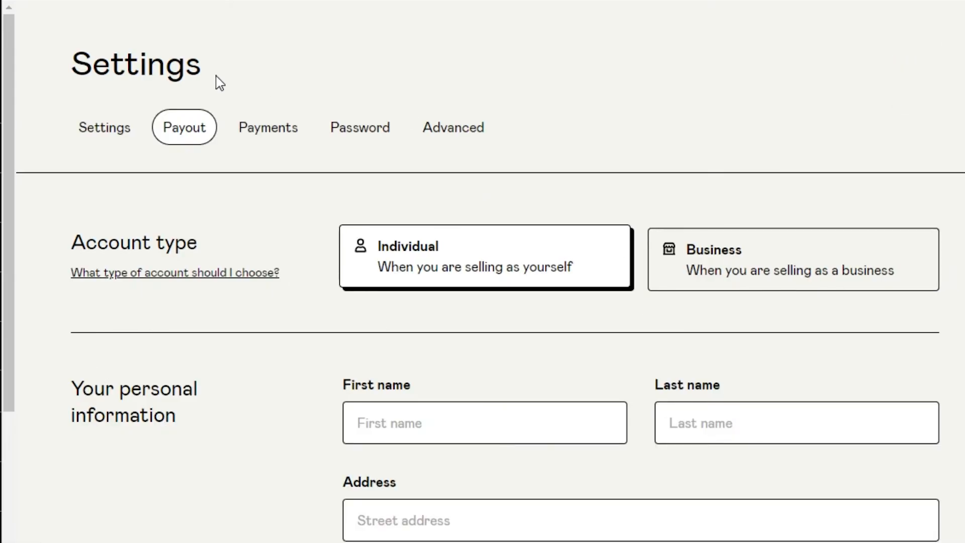
scroll(779, 236, "down", 6)
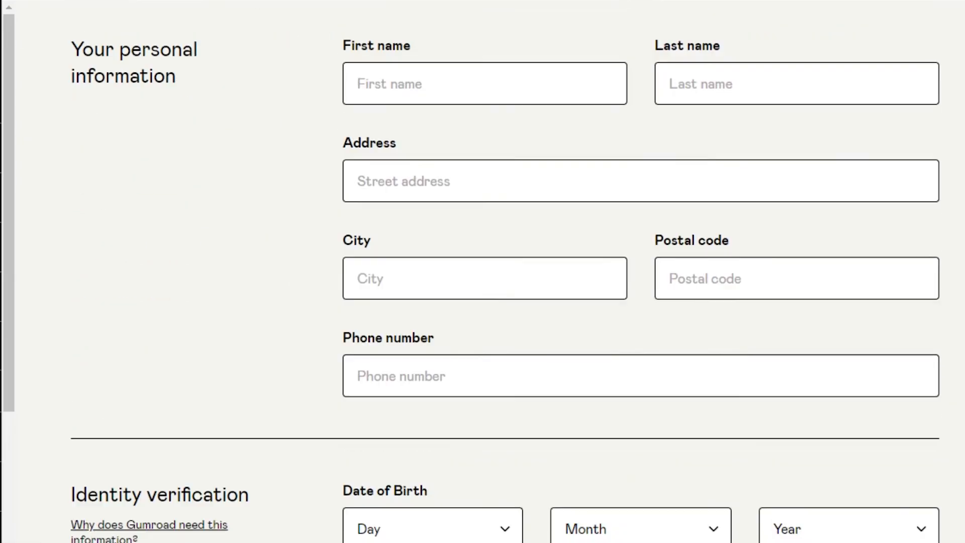
scroll(482, 271, "down", 7)
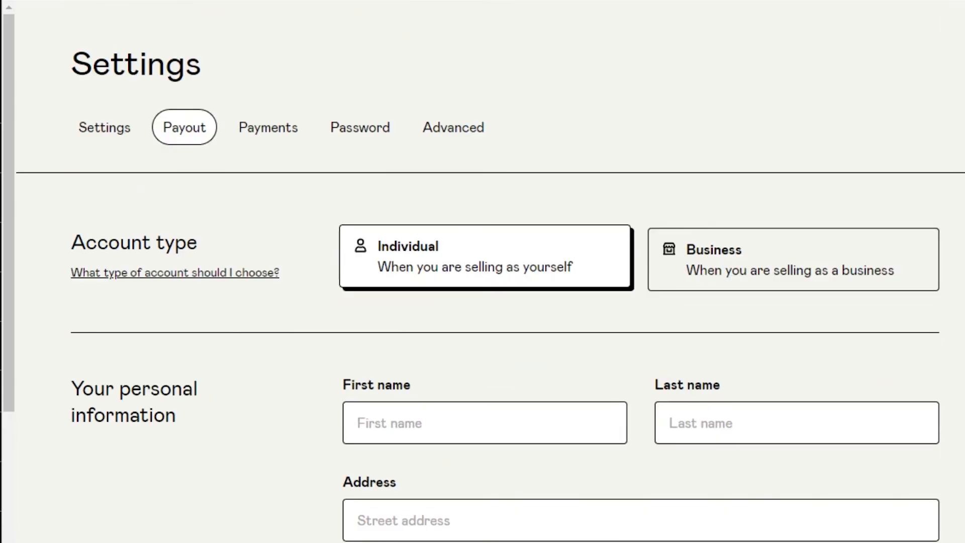
scroll(483, 272, "down", 12)
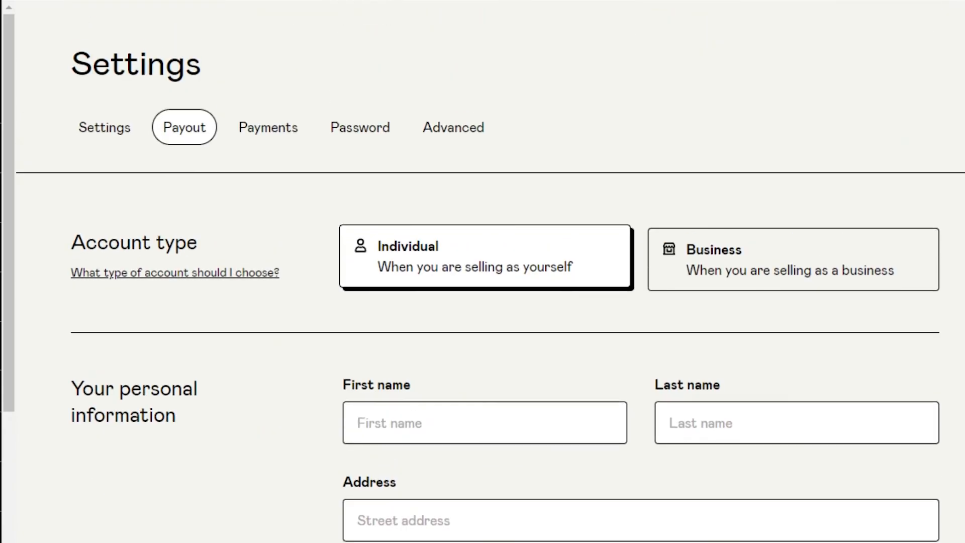
scroll(206, 383, "down", 12)
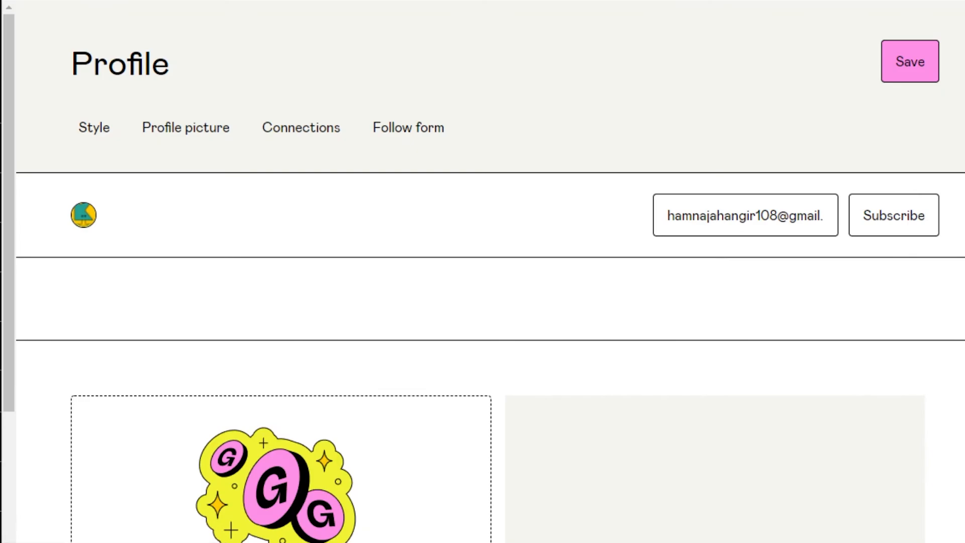
- Look over the profile page and its profile picture option, and review the list of products
scroll(482, 272, "down", 3)
scroll(482, 272, "up", 2)
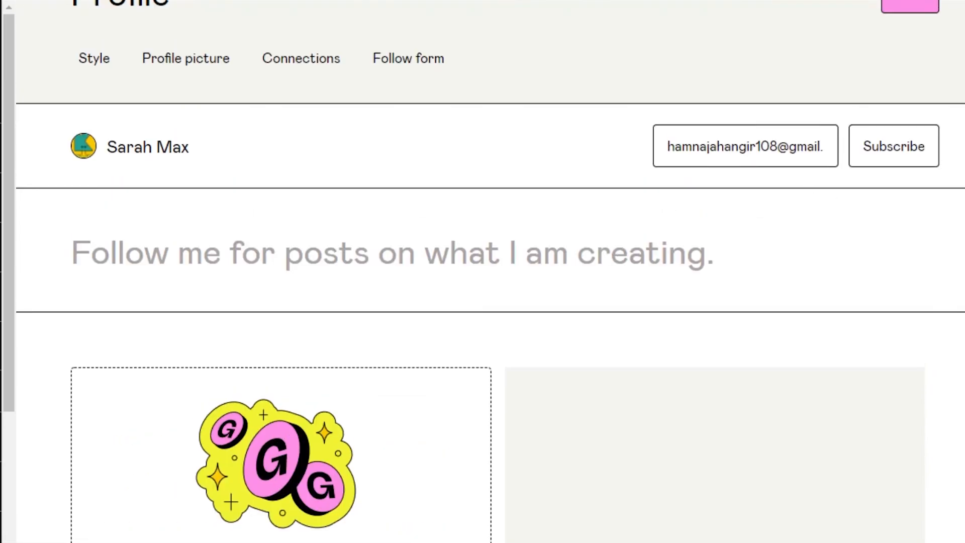
scroll(482, 272, "up", 1)
left_click(233, 129)
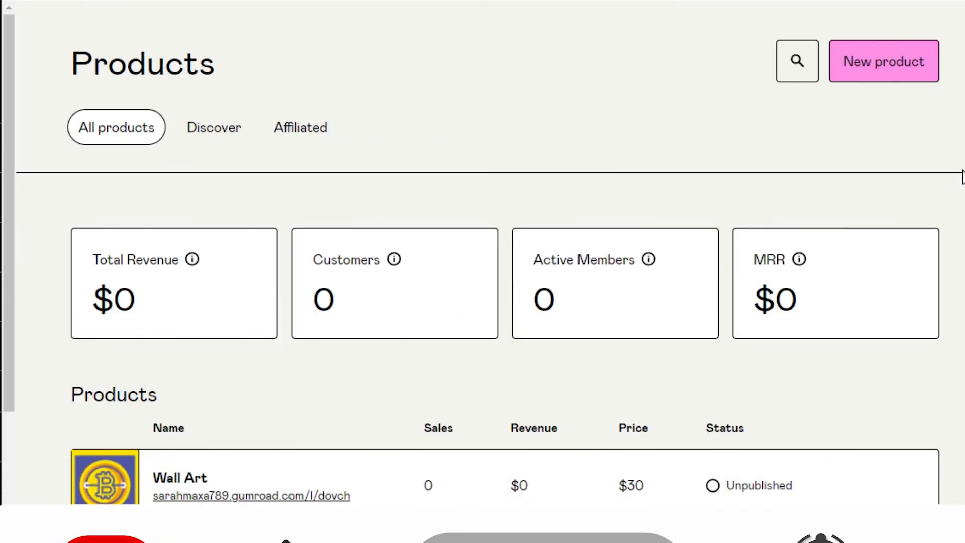
scroll(614, 442, "down", 3)
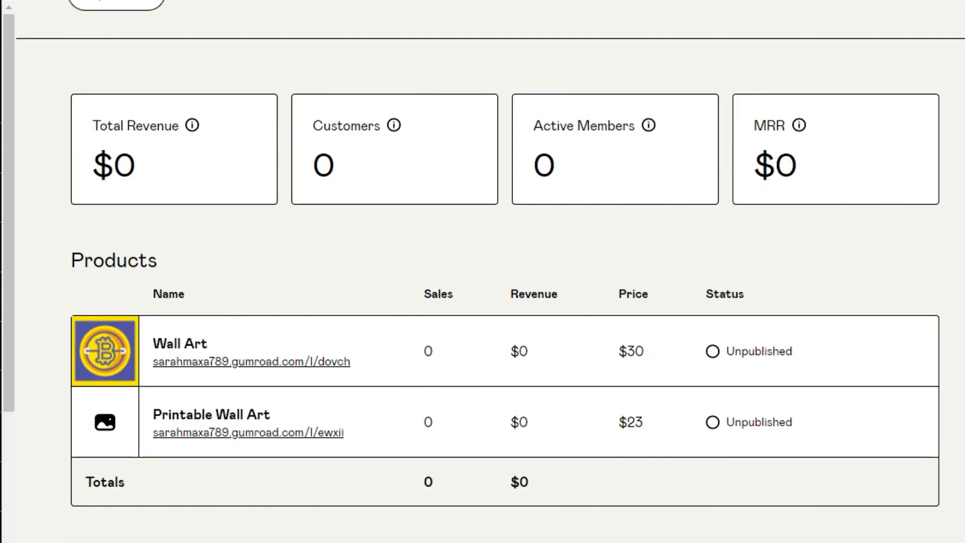